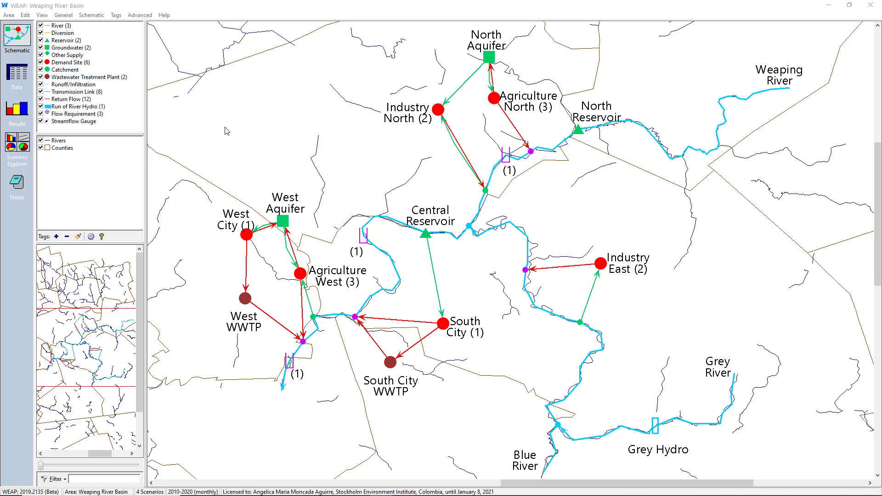
# Create a new, initially blank area named "SEI Training" without a password.
pyautogui.click(8, 15)
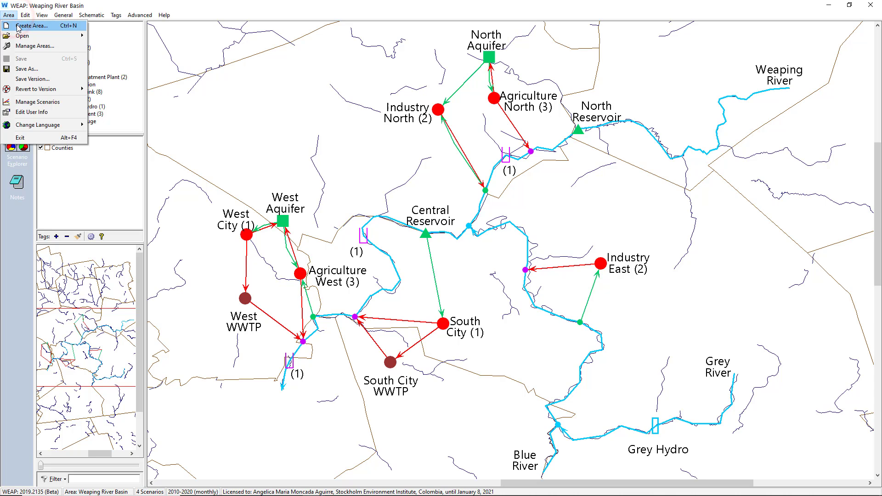
pyautogui.click(17, 26)
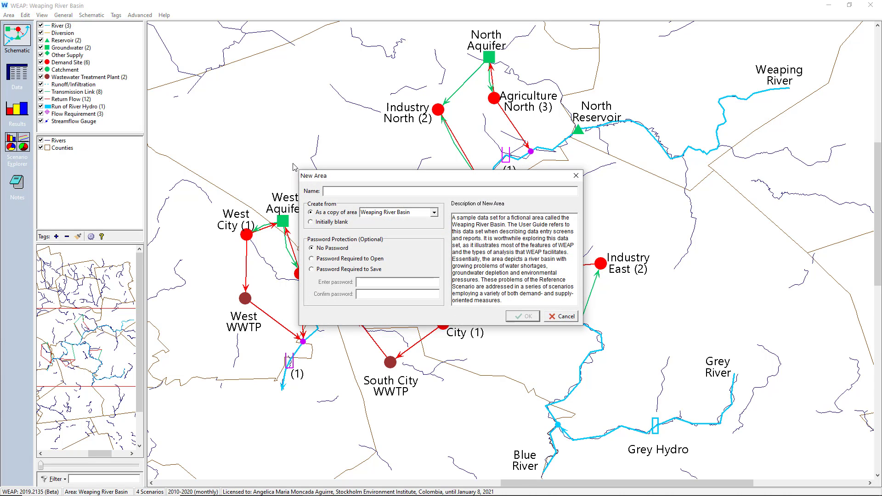
pyautogui.write('SEI Training')
pyautogui.click(340, 222)
pyautogui.click(527, 316)
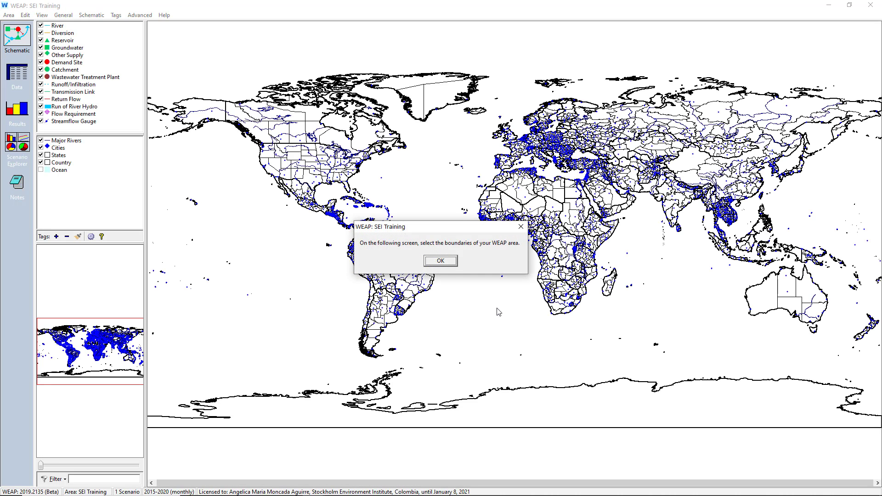
# Set the area boundary to a rectangle over central and western Texas, between the northern state border and the Mexican border.
pyautogui.click(441, 261)
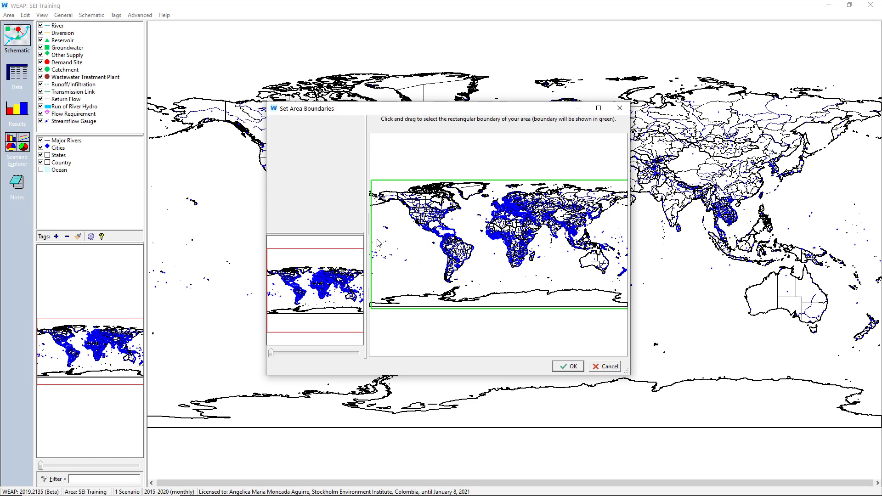
pyautogui.moveTo(284, 274); pyautogui.dragTo(302, 289)
pyautogui.scroll(5, 454, 237)
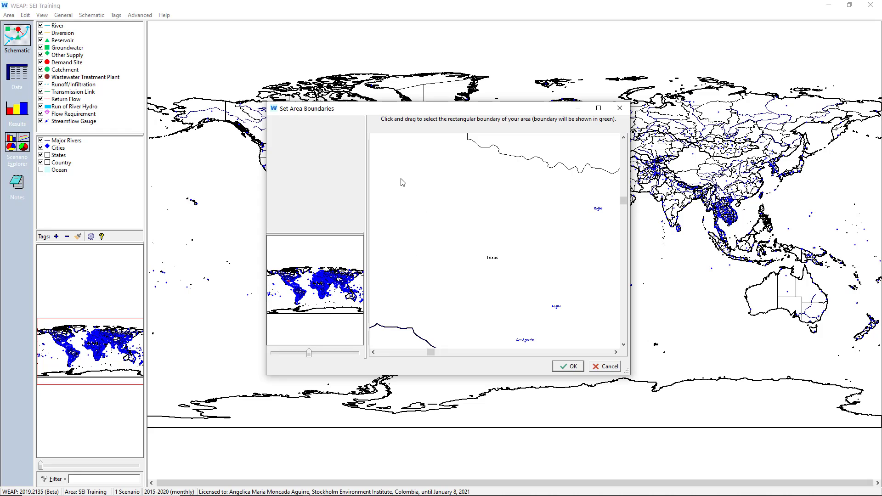
pyautogui.moveTo(401, 178); pyautogui.dragTo(590, 337)
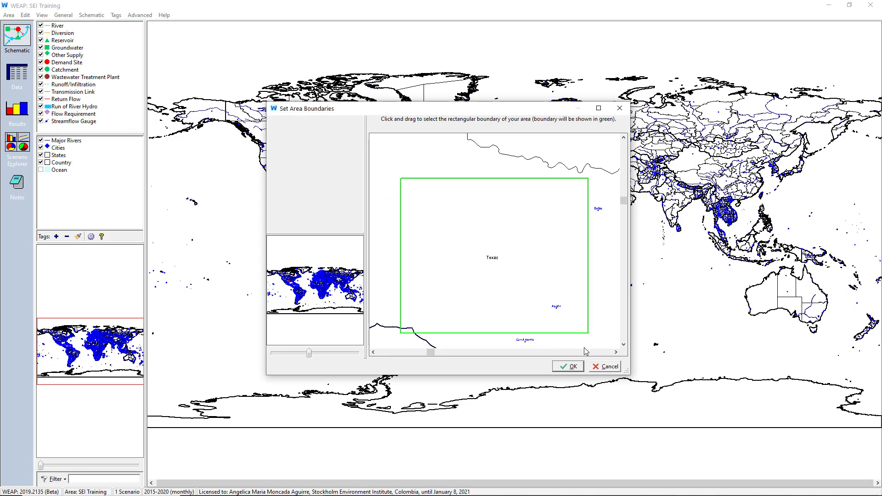
pyautogui.click(568, 366)
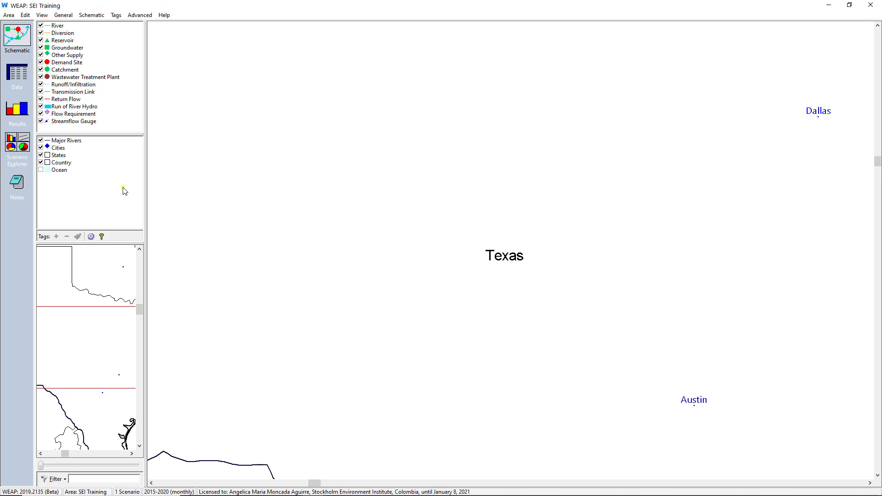
# Add Cities.shp from the _Maps\Tutorial folder as a vector layer.
pyautogui.rightClick(122, 187)
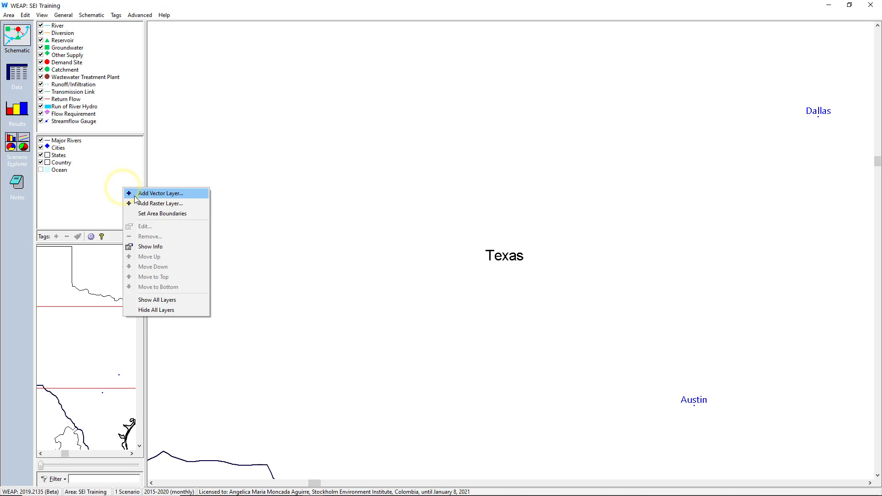
pyautogui.click(134, 194)
pyautogui.click(421, 144)
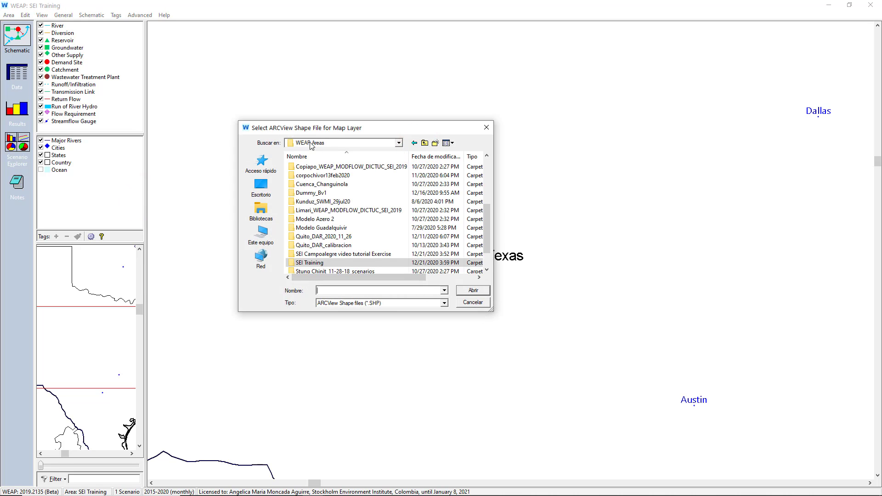
pyautogui.scroll(4, 340, 184)
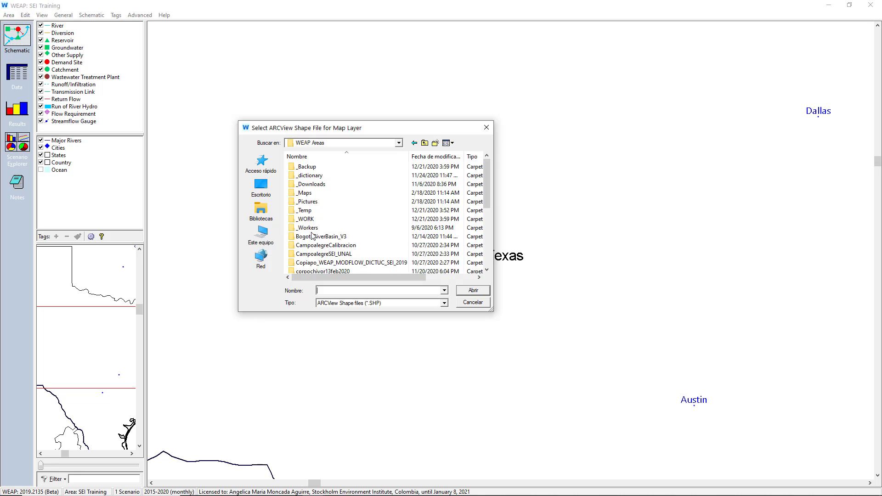
pyautogui.click(303, 201)
pyautogui.doubleClick(303, 193)
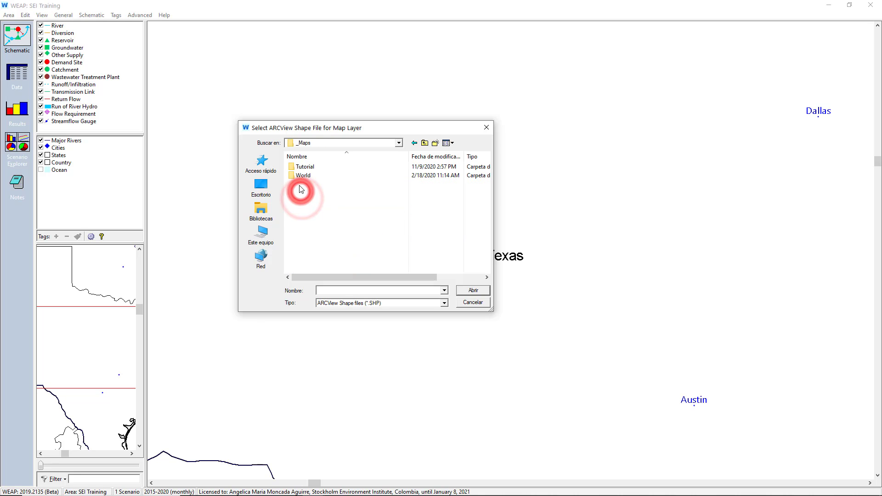
pyautogui.doubleClick(304, 176)
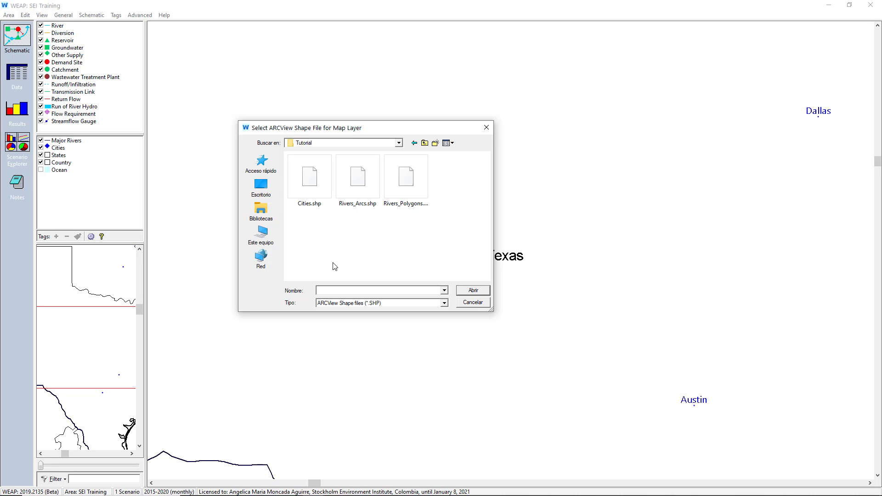
pyautogui.click(310, 197)
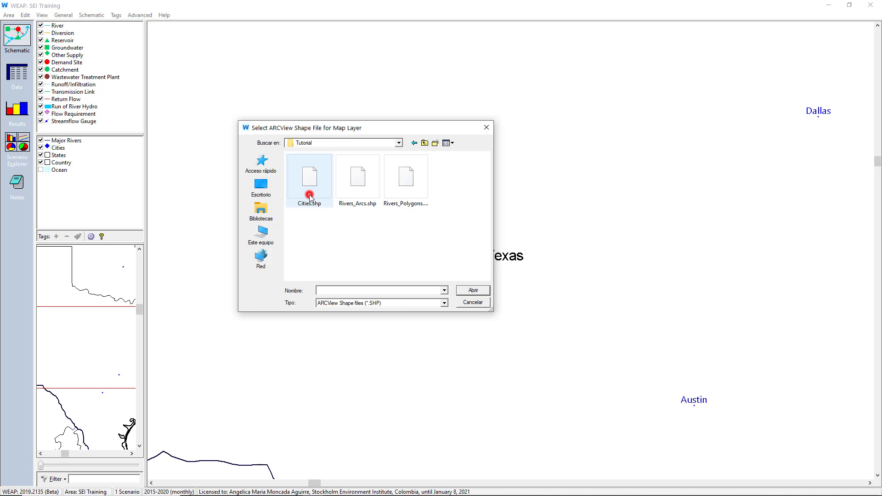
pyautogui.click(460, 290)
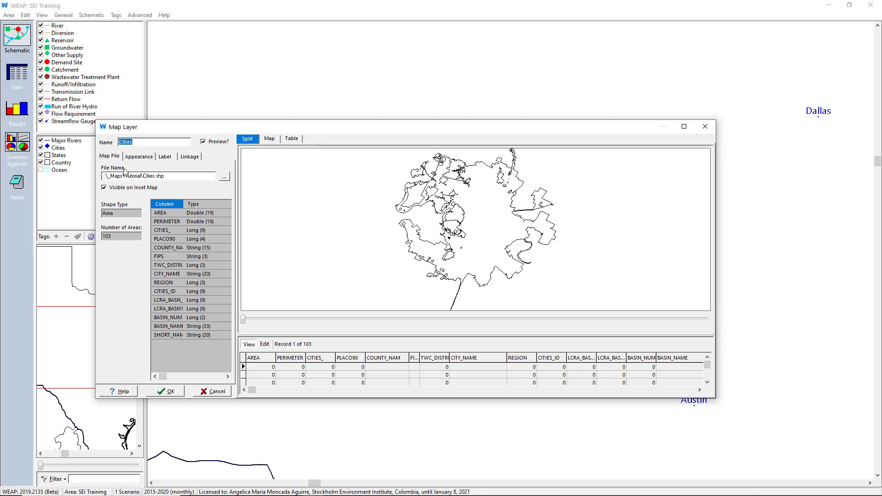
# Give the new Cities layer a light yellow outline and a solid light yellow fill.
pyautogui.click(137, 156)
pyautogui.click(158, 202)
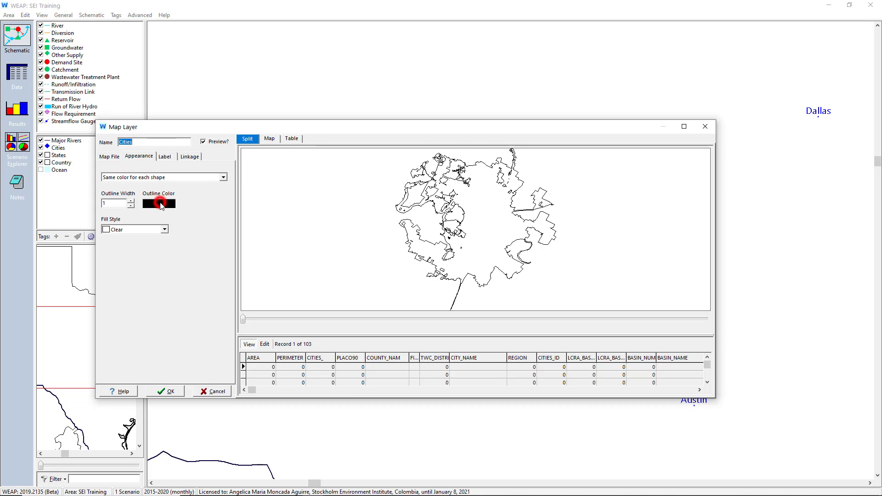
pyautogui.click(411, 143)
pyautogui.click(408, 256)
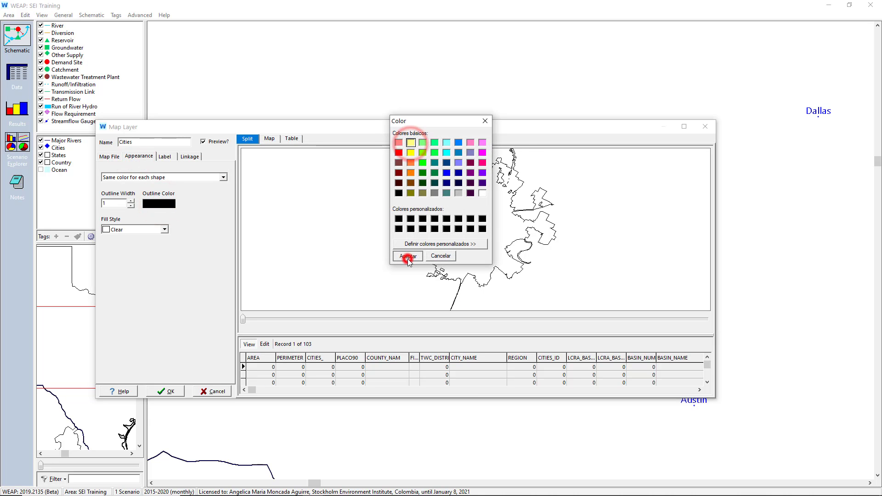
pyautogui.click(138, 229)
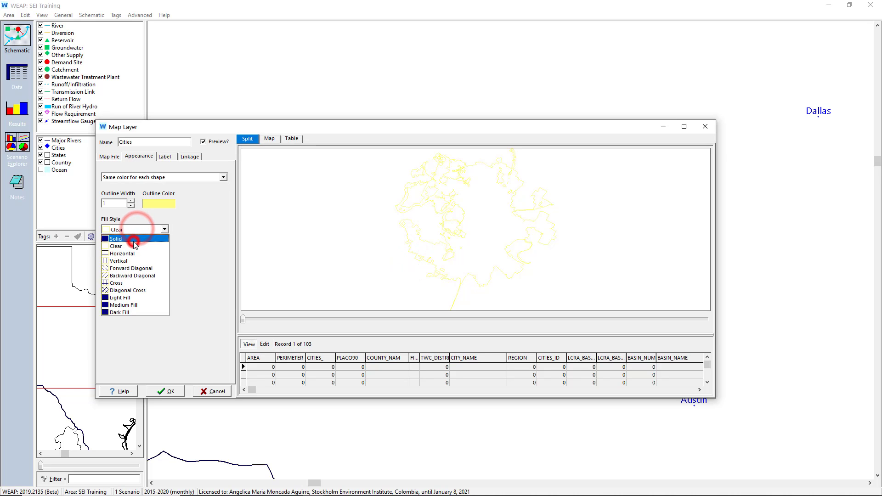
pyautogui.click(134, 238)
pyautogui.click(209, 230)
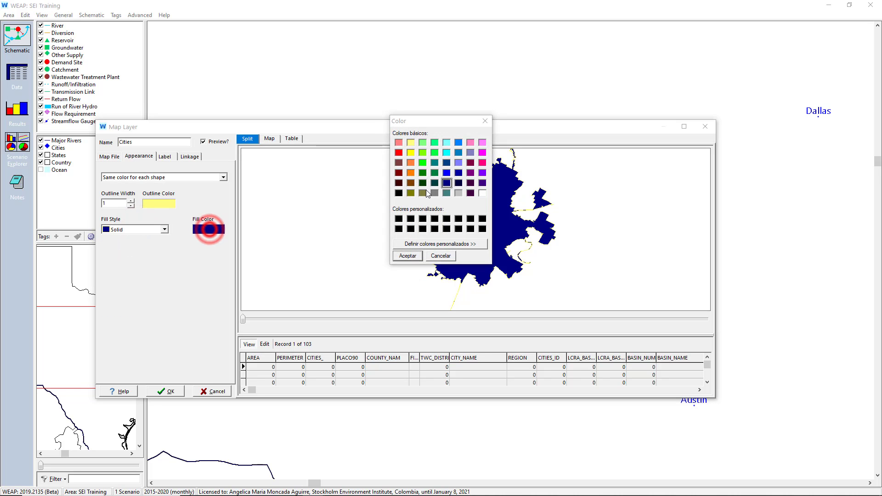
pyautogui.click(411, 143)
pyautogui.click(407, 255)
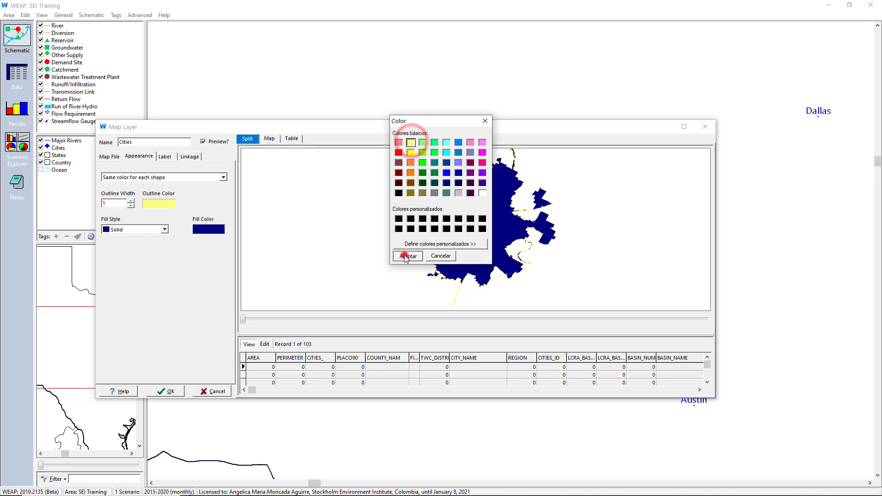
pyautogui.click(175, 391)
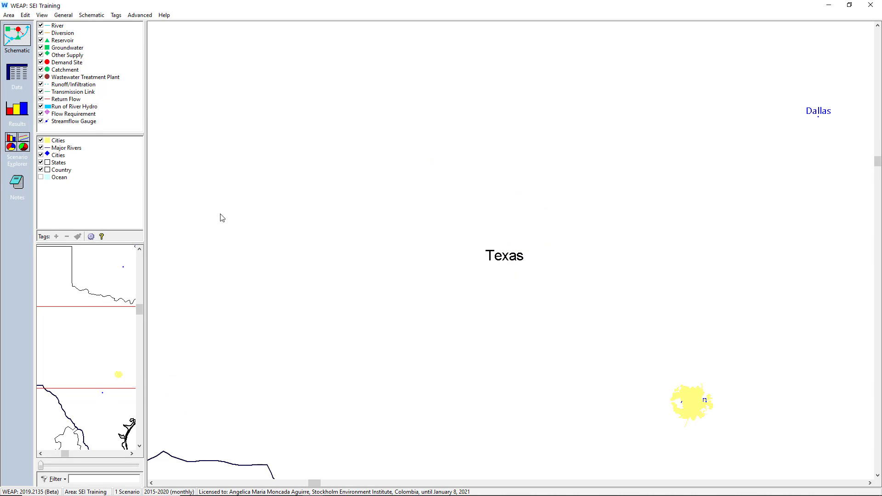
# Add Rivers_Arcs.shp from the Tutorial folder as a vector layer with its default appearance.
pyautogui.rightClick(113, 179)
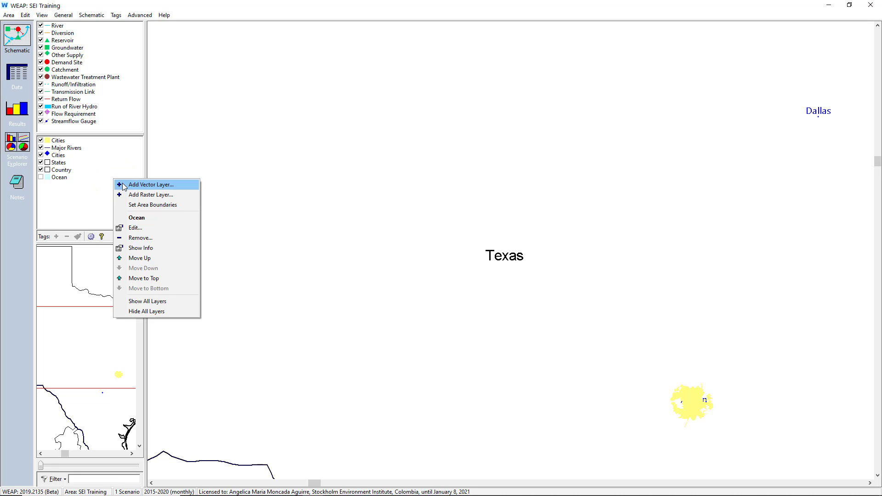
pyautogui.click(123, 185)
pyautogui.click(375, 202)
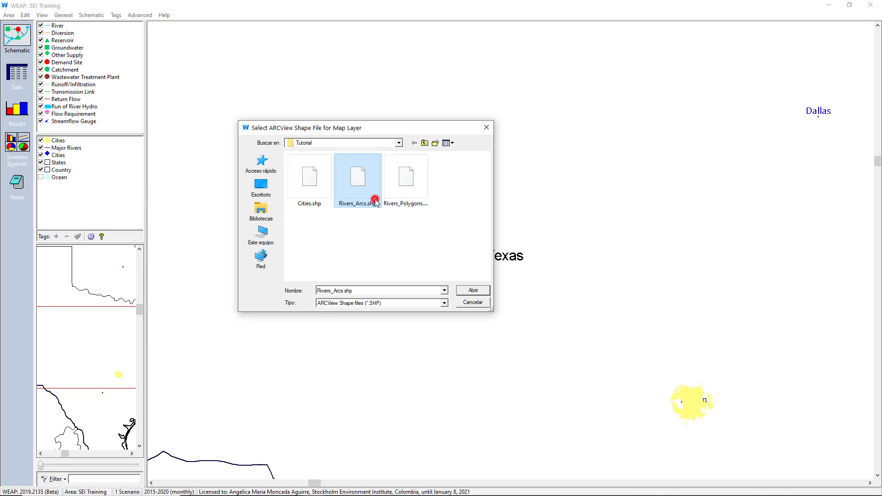
pyautogui.click(468, 290)
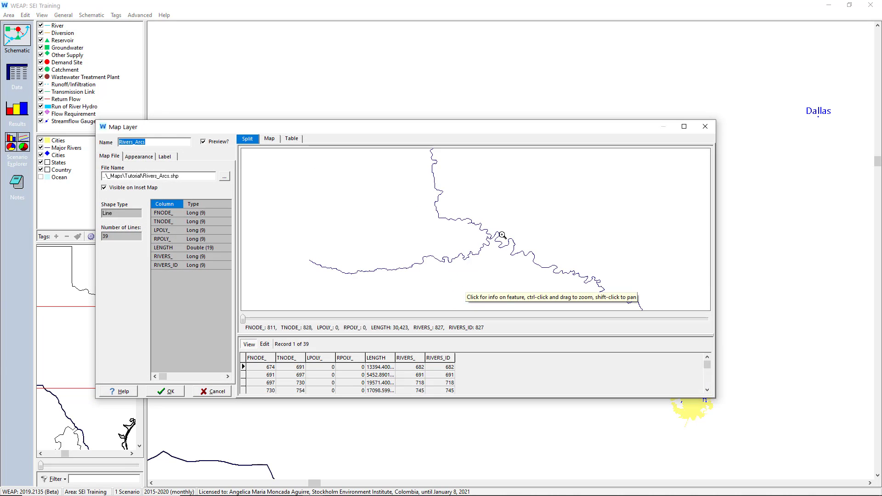
pyautogui.click(175, 392)
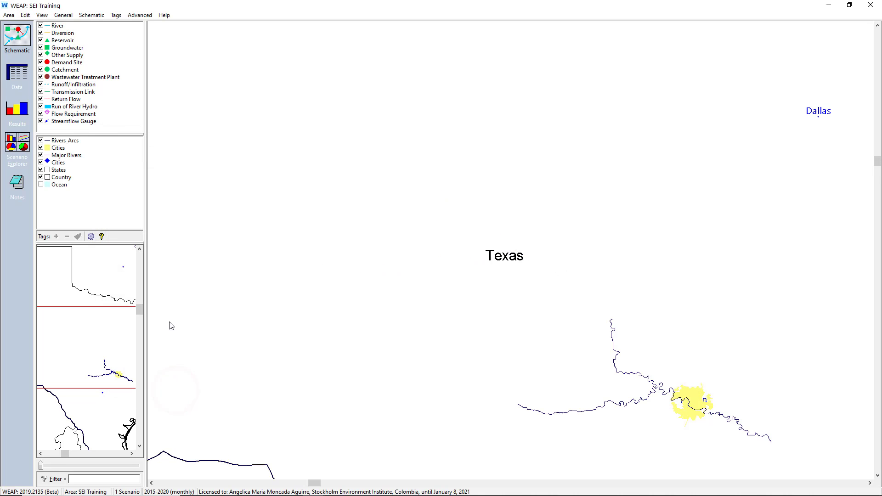
# Load Rivers_Polygons.shp from the Tutorial folder as a new vector layer.
pyautogui.rightClick(134, 202)
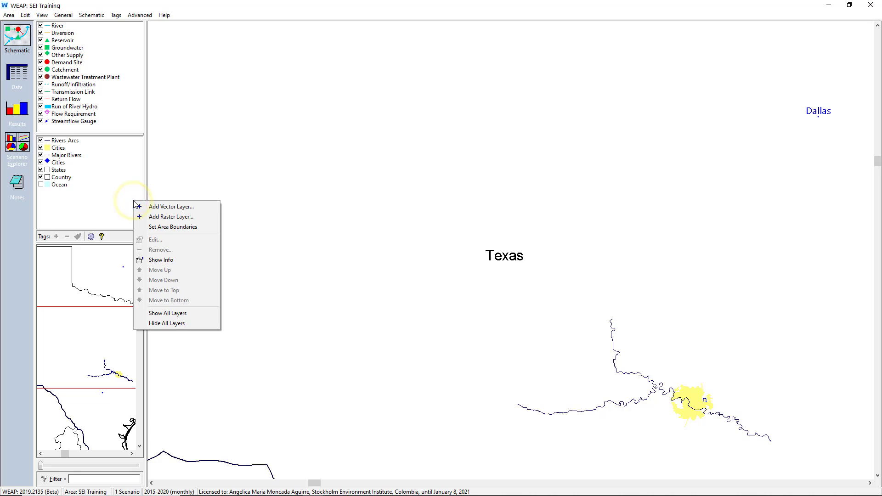
pyautogui.click(168, 207)
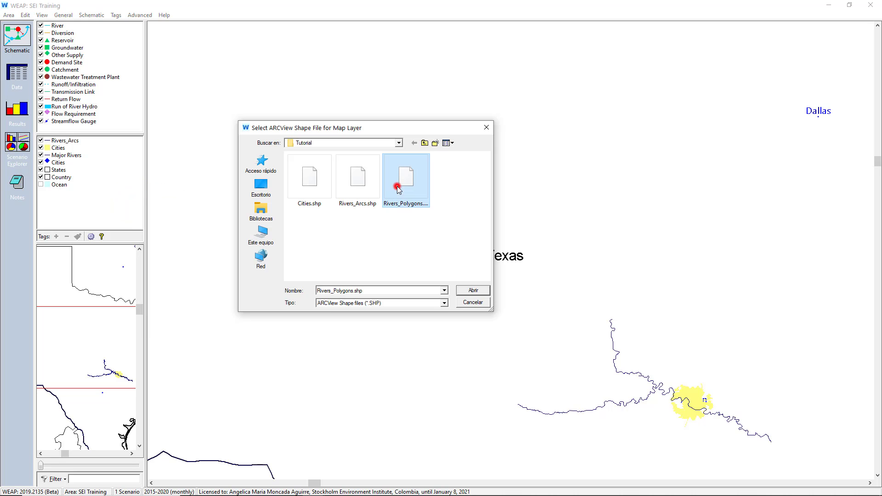
pyautogui.click(406, 179)
pyautogui.click(462, 290)
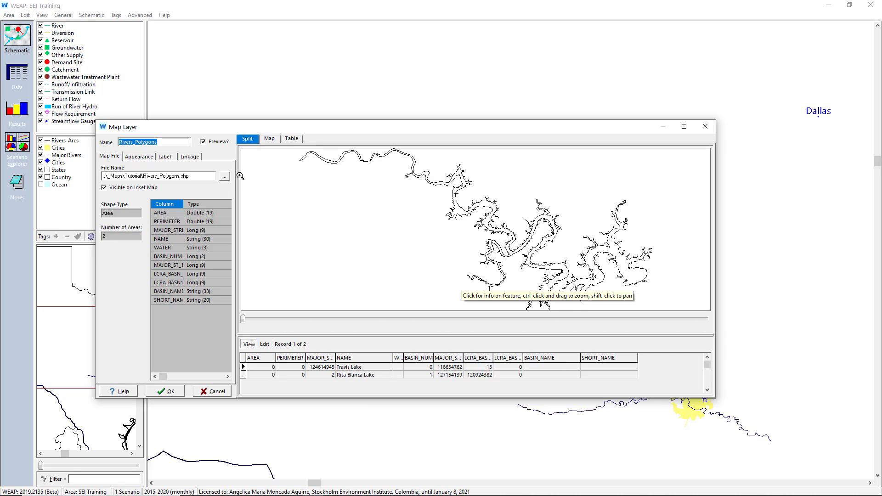
# Give the Rivers_Polygons layer a bright blue outline and a solid fill in the same blue.
pyautogui.click(139, 156)
pyautogui.click(161, 203)
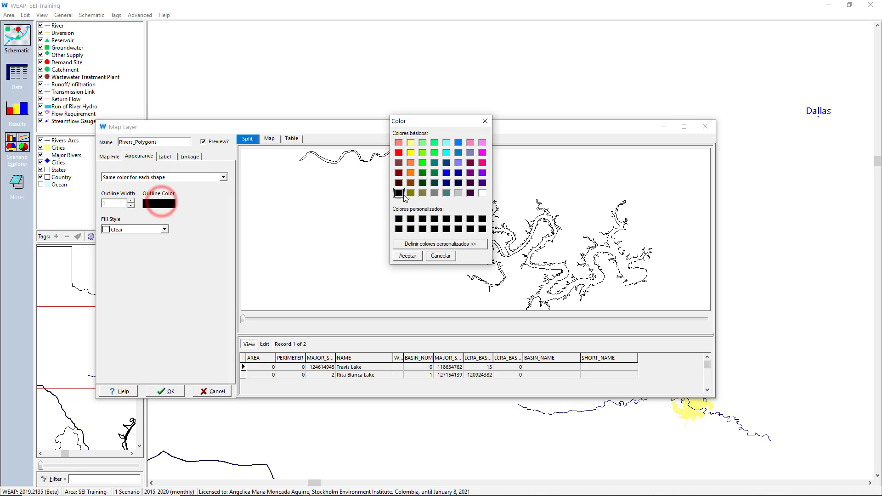
pyautogui.click(459, 142)
pyautogui.click(407, 257)
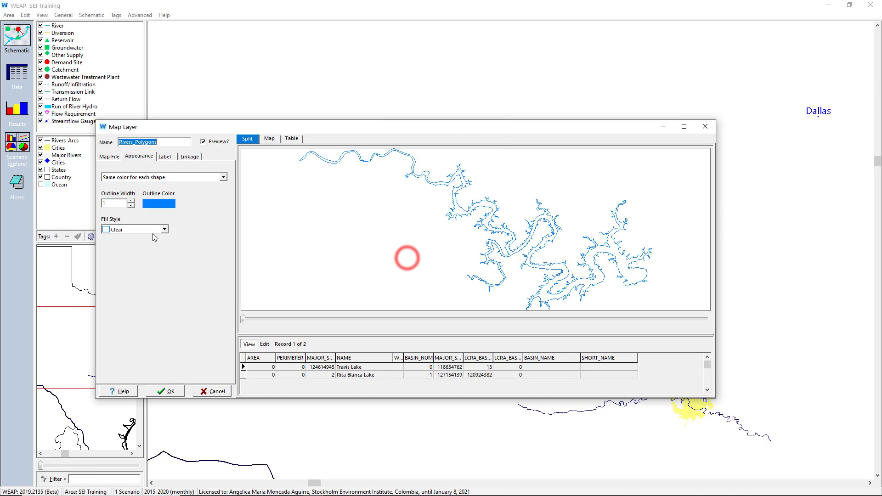
pyautogui.click(144, 229)
pyautogui.click(143, 239)
pyautogui.click(208, 227)
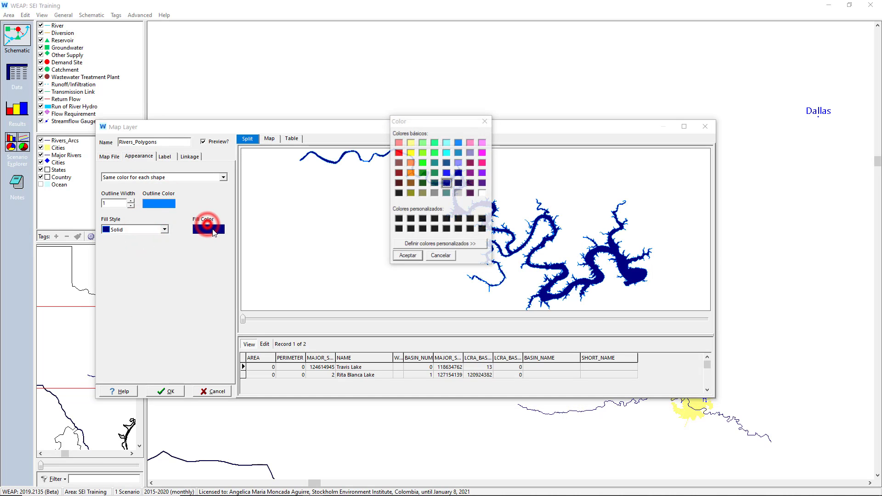
pyautogui.click(459, 142)
pyautogui.click(408, 256)
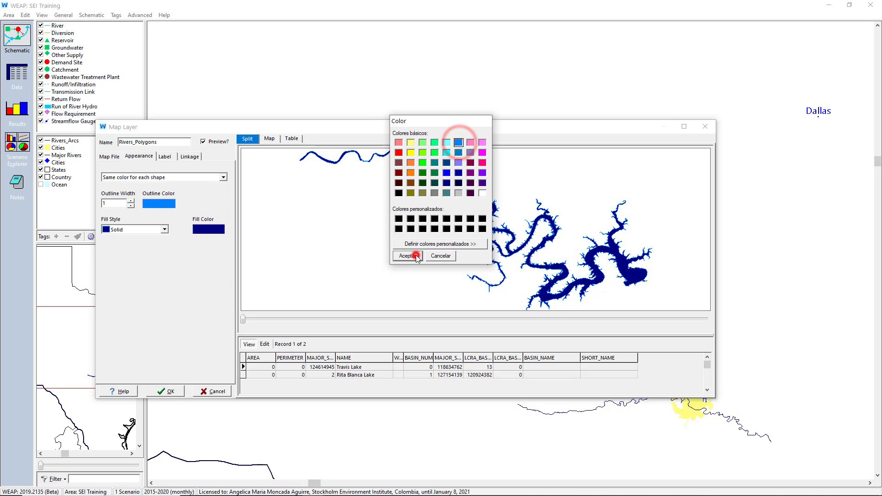
pyautogui.click(163, 390)
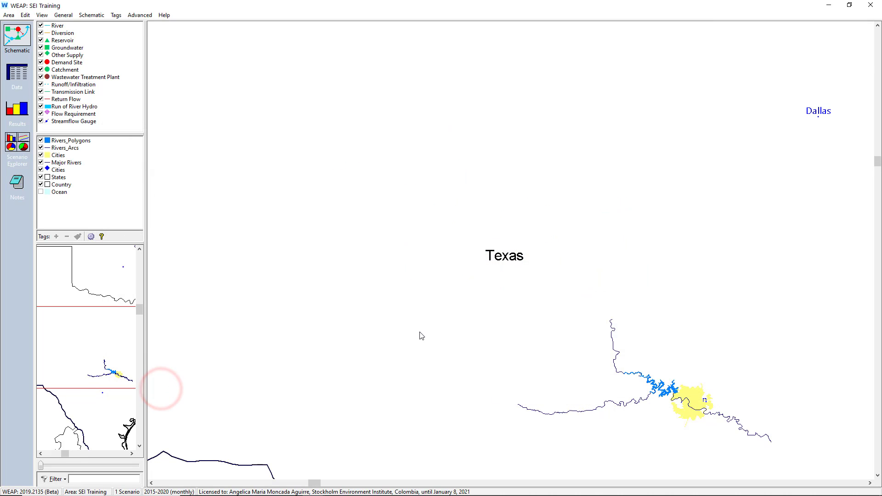
# Redraw the area boundaries as a smaller rectangle closely enclosing the river and city layers in southern Texas.
pyautogui.rightClick(693, 305)
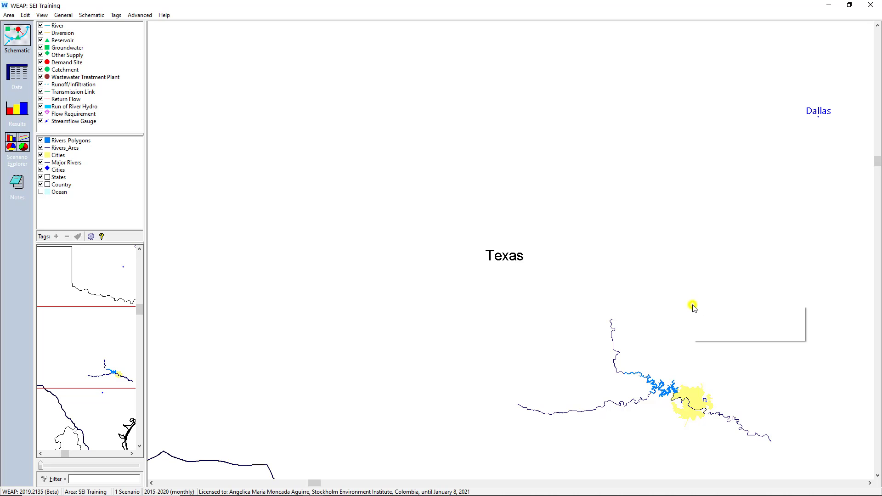
pyautogui.click(712, 316)
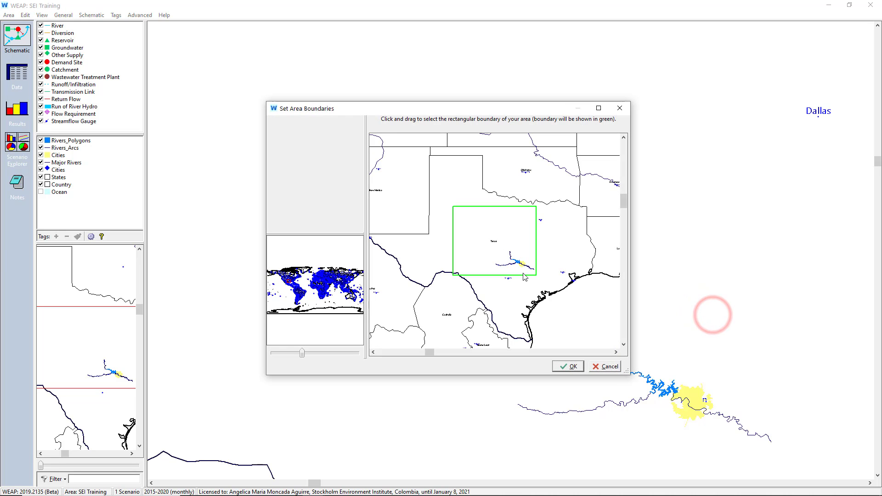
pyautogui.moveTo(479, 242); pyautogui.dragTo(548, 283)
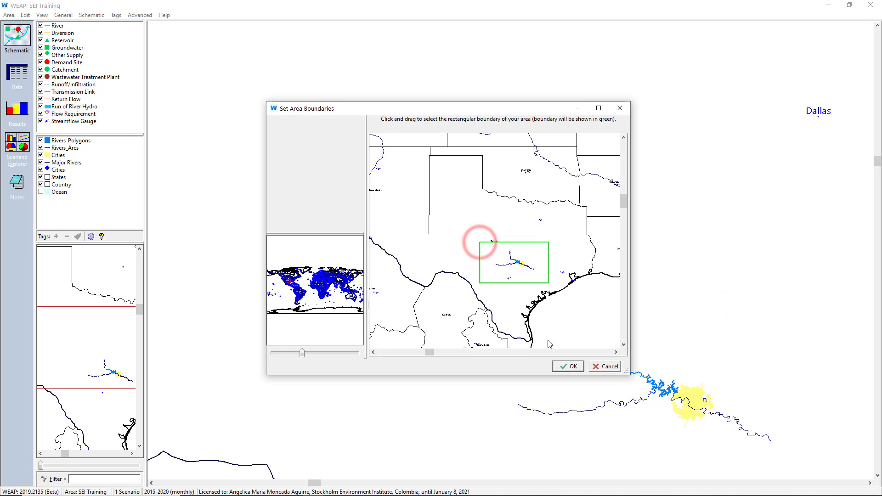
pyautogui.click(561, 365)
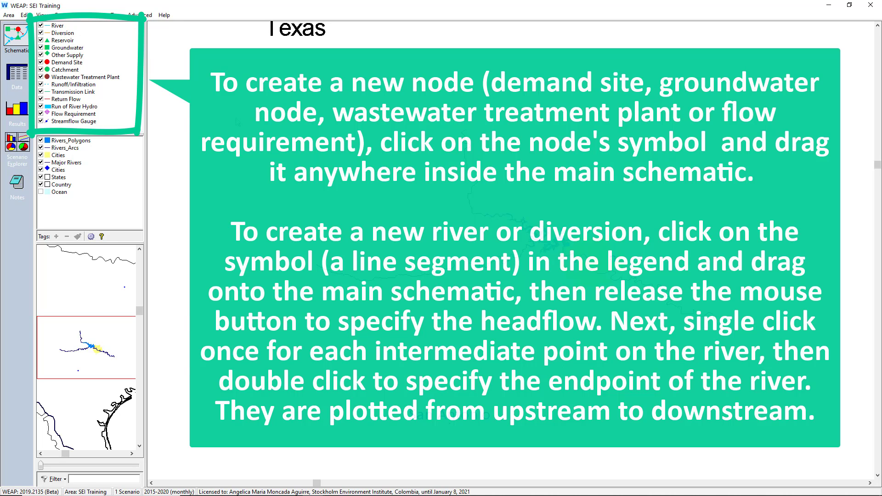
pyautogui.click(62, 33)
pyautogui.click(61, 91)
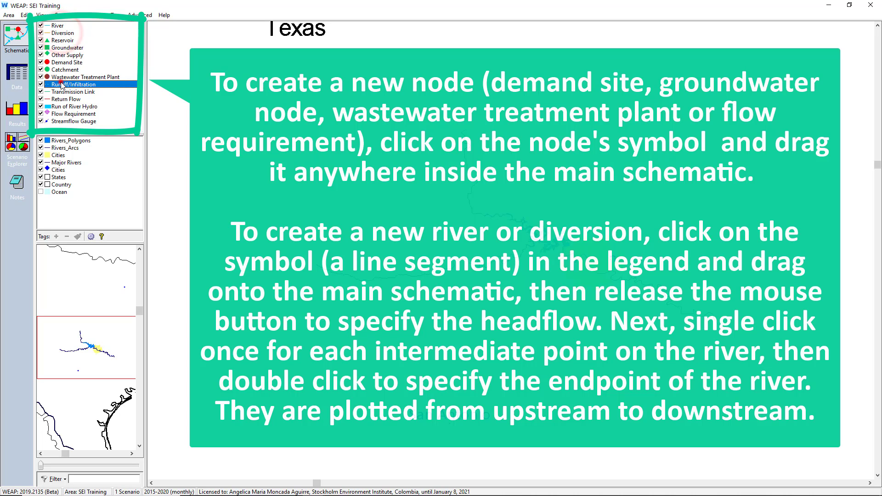
pyautogui.click(62, 99)
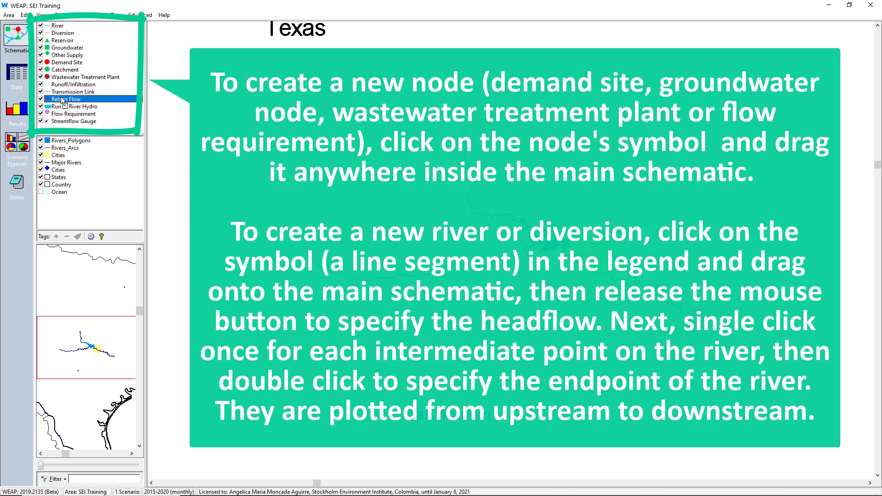
# Draw a river from the upstream end of the blue river polygons, following the main stem through the yellow city to just downstream of it.
pyautogui.click(54, 26)
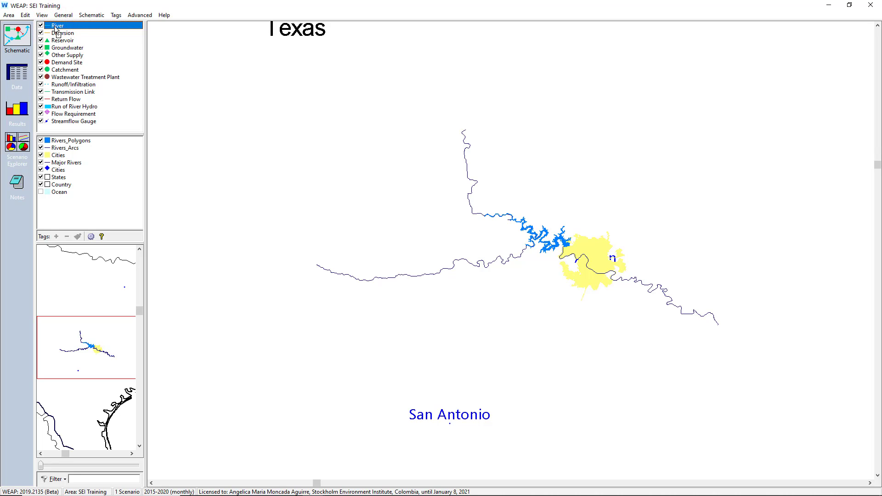
pyautogui.moveTo(55, 27)
pyautogui.mouseDown()
pyautogui.moveTo(423, 51)
pyautogui.moveTo(508, 167)
pyautogui.moveTo(521, 225)
pyautogui.mouseUp()
pyautogui.moveTo(523, 227); pyautogui.dragTo(528, 232)
pyautogui.click(535, 241)
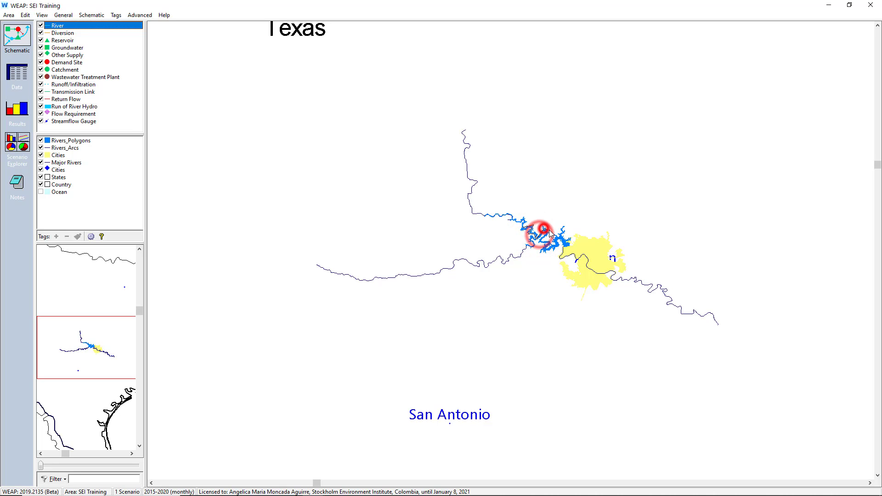
pyautogui.click(540, 241)
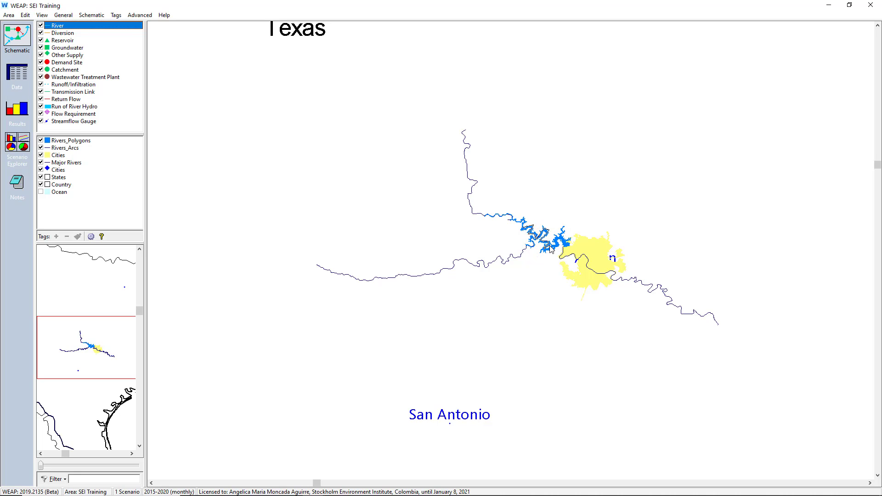
pyautogui.click(550, 246)
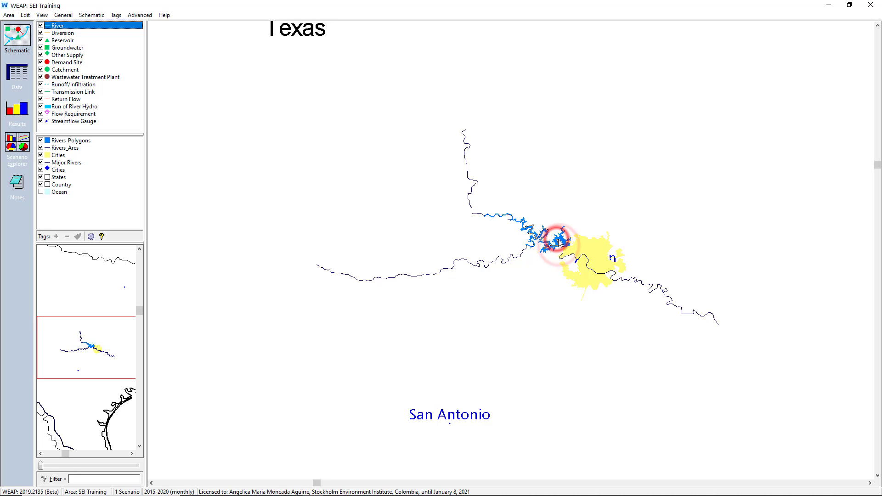
pyautogui.click(565, 245)
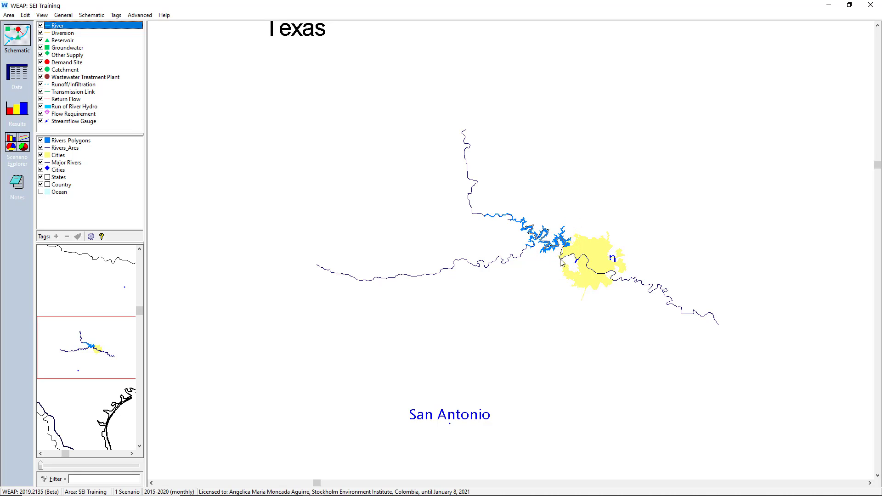
pyautogui.click(569, 255)
pyautogui.click(575, 253)
pyautogui.click(575, 260)
pyautogui.click(586, 257)
pyautogui.click(587, 267)
pyautogui.click(629, 279)
pyautogui.click(640, 276)
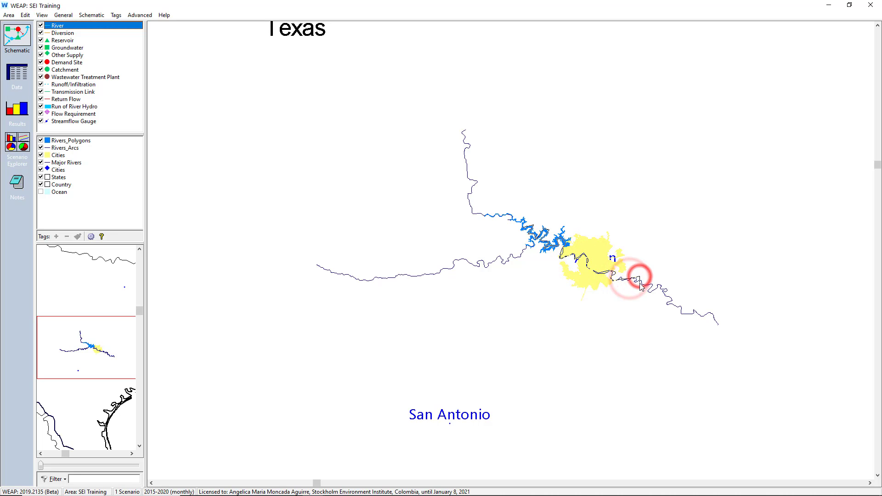
pyautogui.click(645, 288)
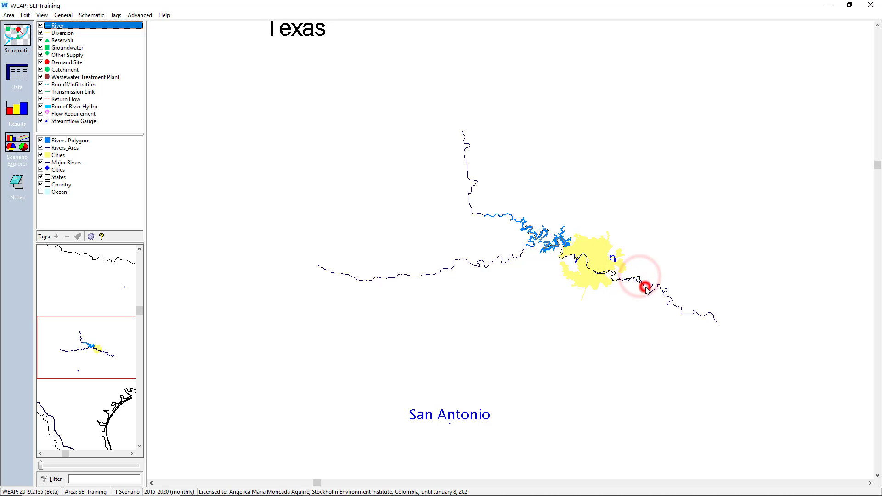
pyautogui.click(651, 287)
pyautogui.click(650, 289)
# Name the newly drawn river Main River and finish its general info.
pyautogui.write('M')
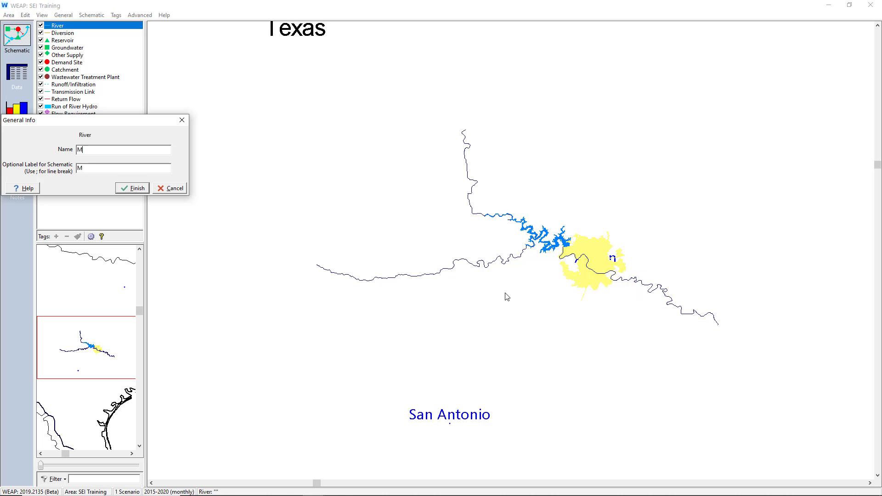
pyautogui.write('ain River')
pyautogui.press('Return')
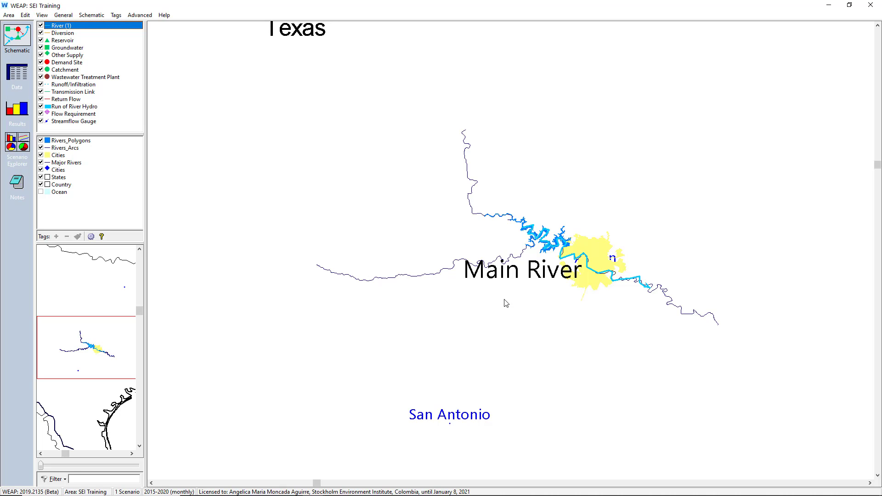
# Move the Main River label to the empty space above the river and city.
pyautogui.rightClick(608, 278)
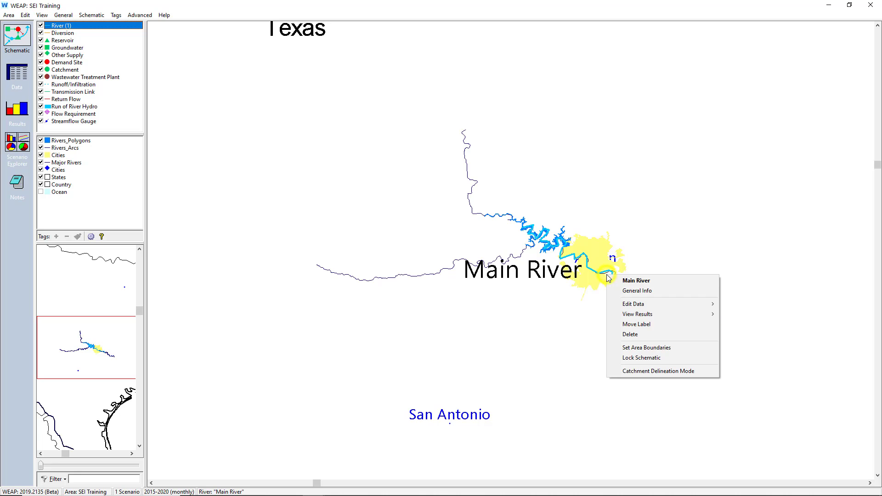
pyautogui.click(631, 324)
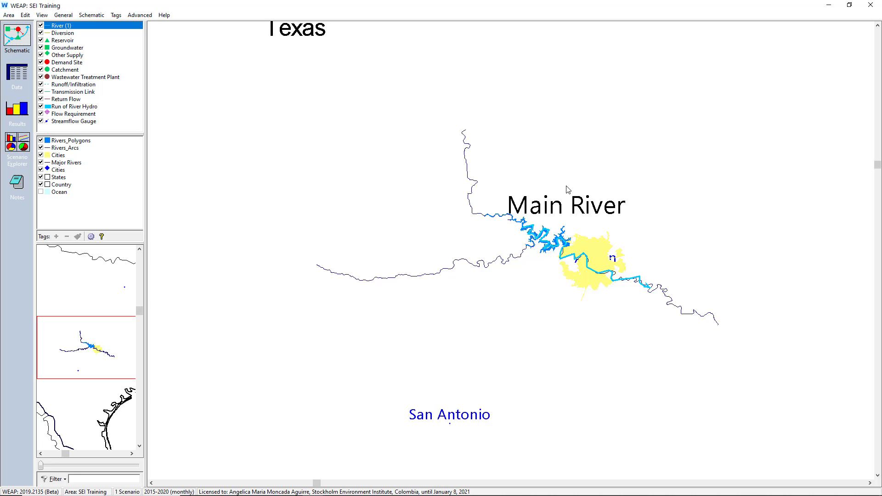
pyautogui.click(582, 188)
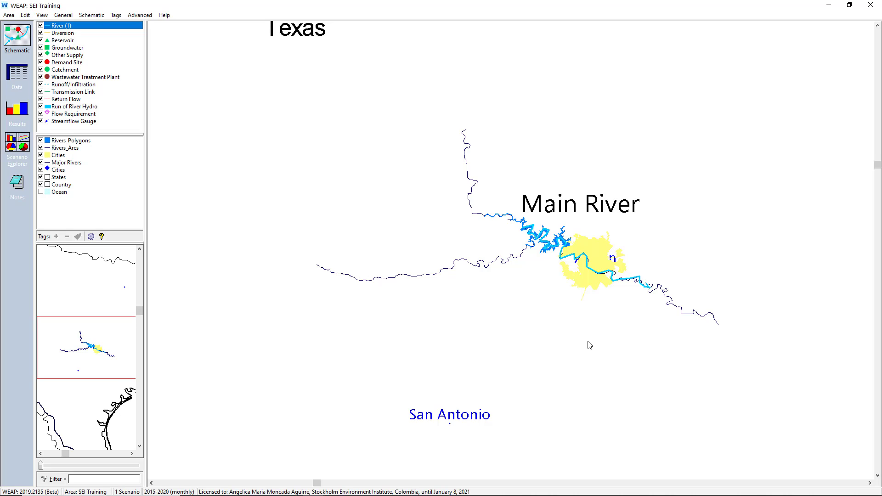
# Reduce the WEAP node label size so the schematic labels become small.
pyautogui.click(91, 15)
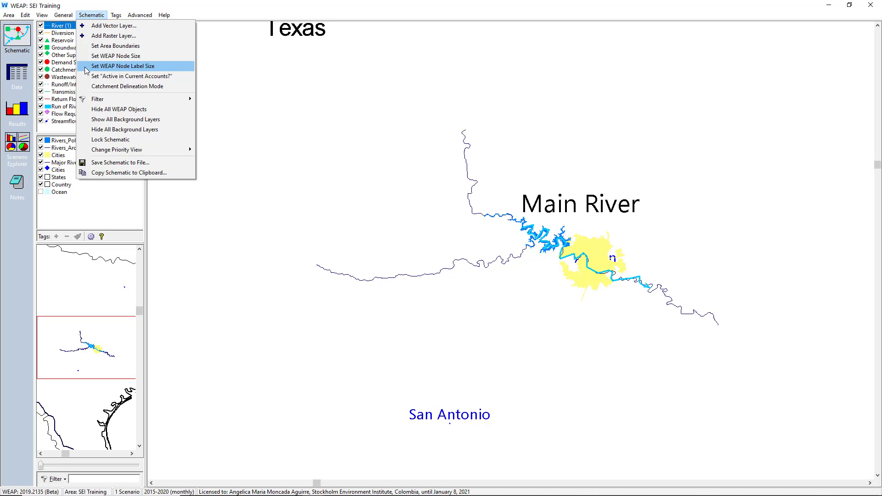
pyautogui.click(211, 81)
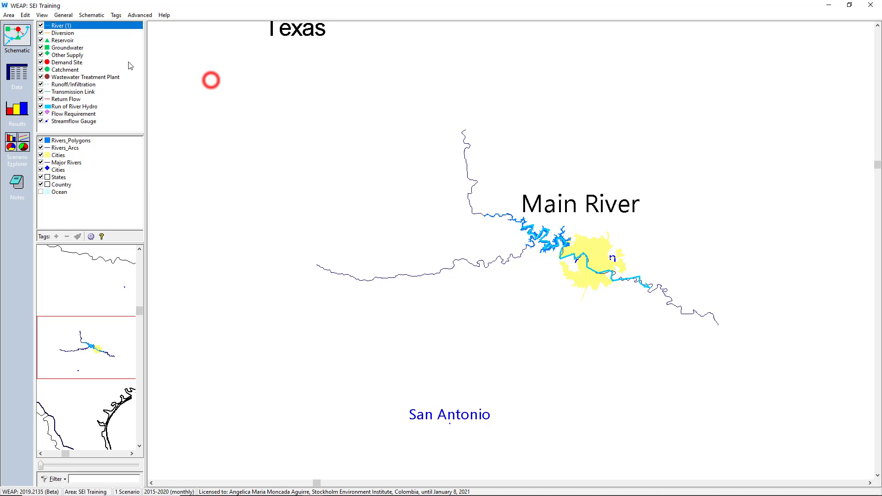
pyautogui.rightClick(128, 56)
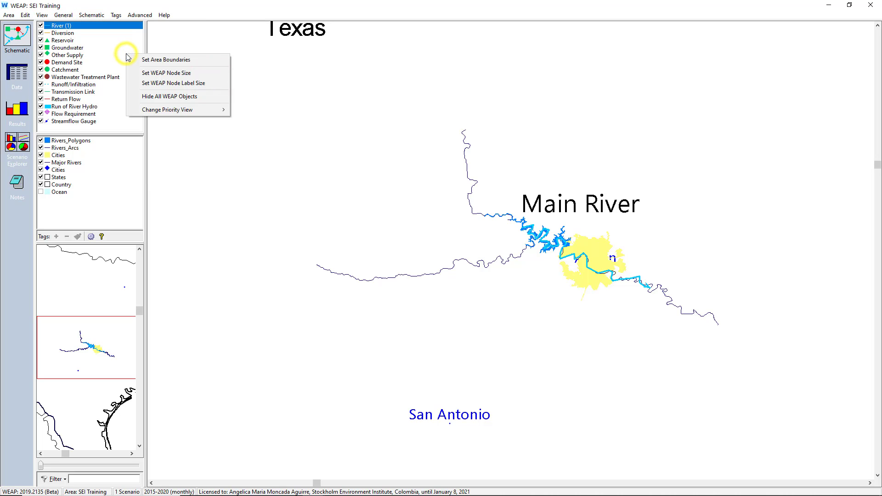
pyautogui.click(152, 84)
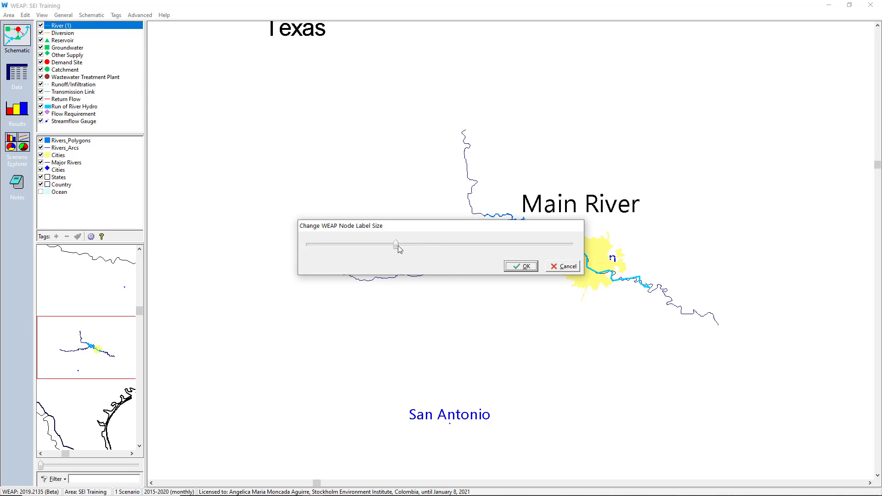
pyautogui.moveTo(397, 244)
pyautogui.mouseDown()
pyautogui.moveTo(431, 249)
pyautogui.moveTo(340, 250)
pyautogui.moveTo(384, 252)
pyautogui.mouseUp()
pyautogui.click(528, 266)
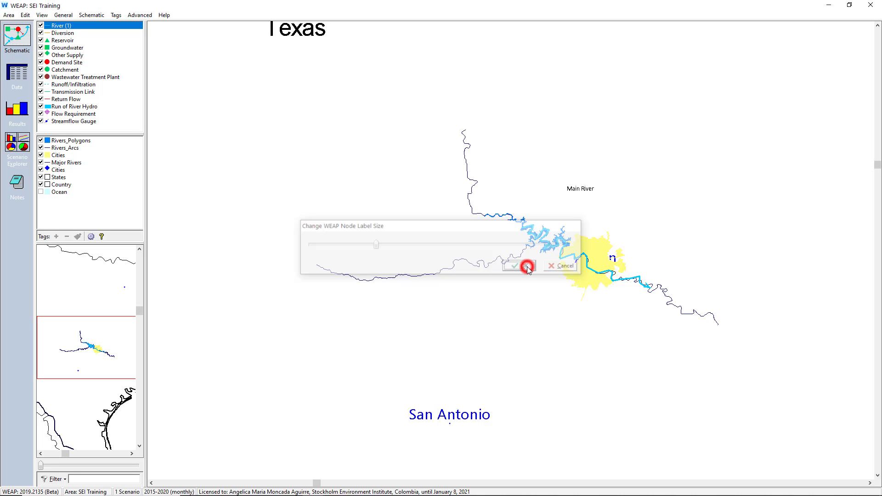
# Move the Main River label just above the upstream end of the river.
pyautogui.rightClick(569, 253)
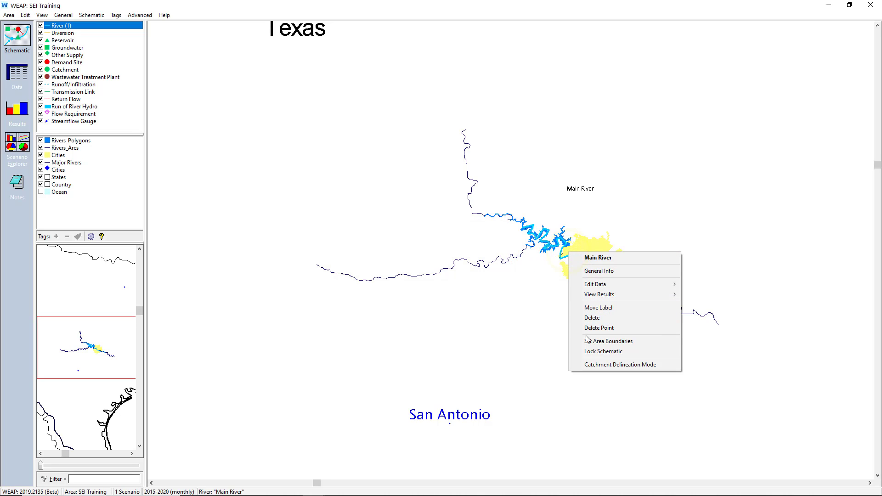
pyautogui.click(587, 308)
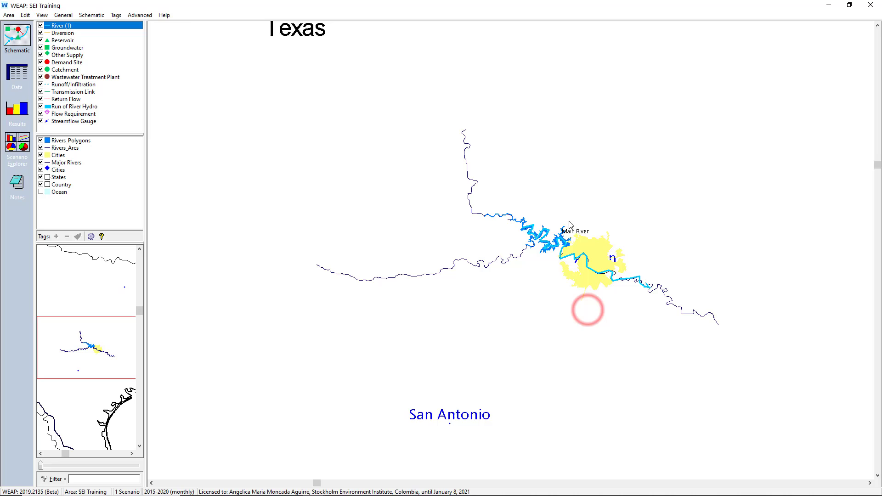
pyautogui.click(534, 211)
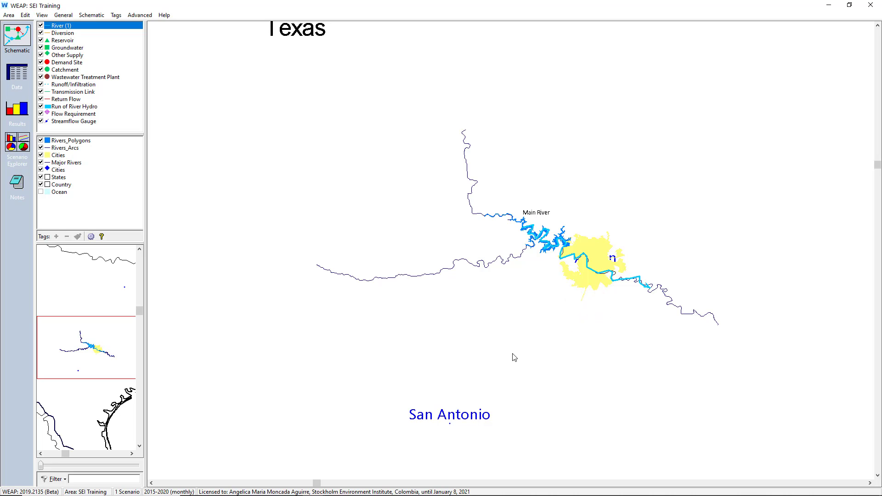
# Add a demand site on the yellow city area, named Big City, active in Current Accounts with demand priority 1.
pyautogui.click(73, 62)
pyautogui.moveTo(270, 83); pyautogui.dragTo(600, 248)
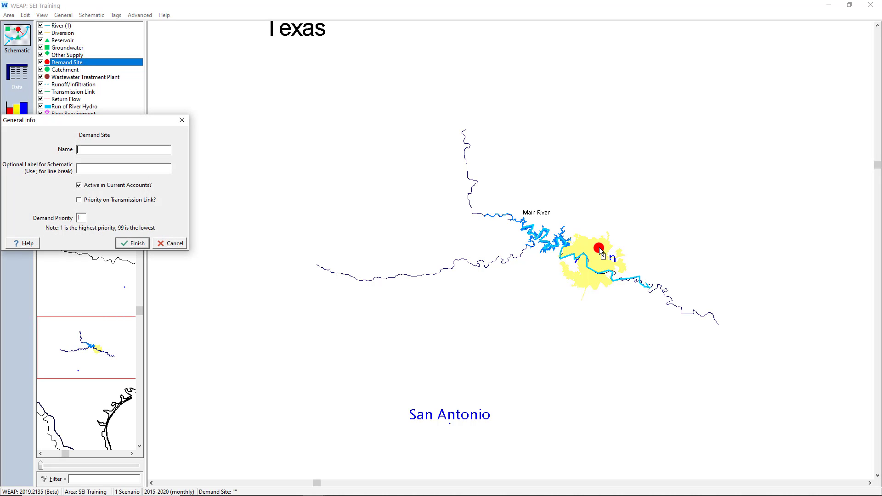
pyautogui.moveTo(145, 118); pyautogui.dragTo(425, 176)
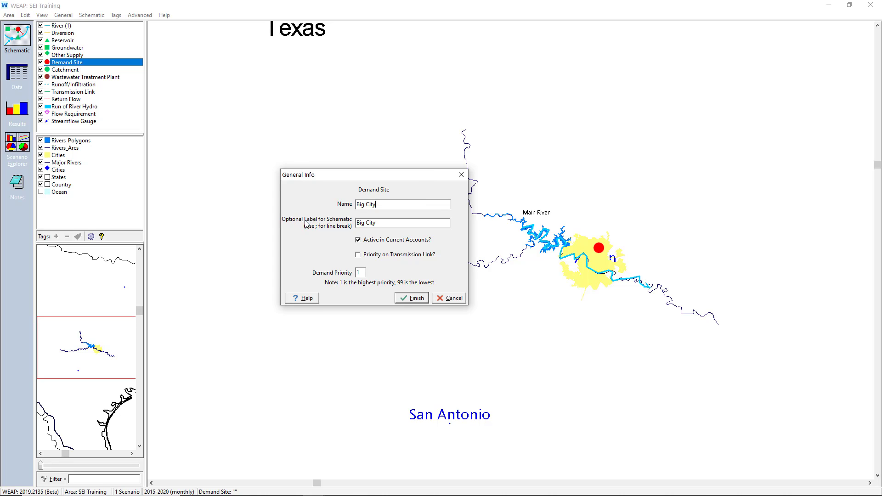
pyautogui.click(399, 300)
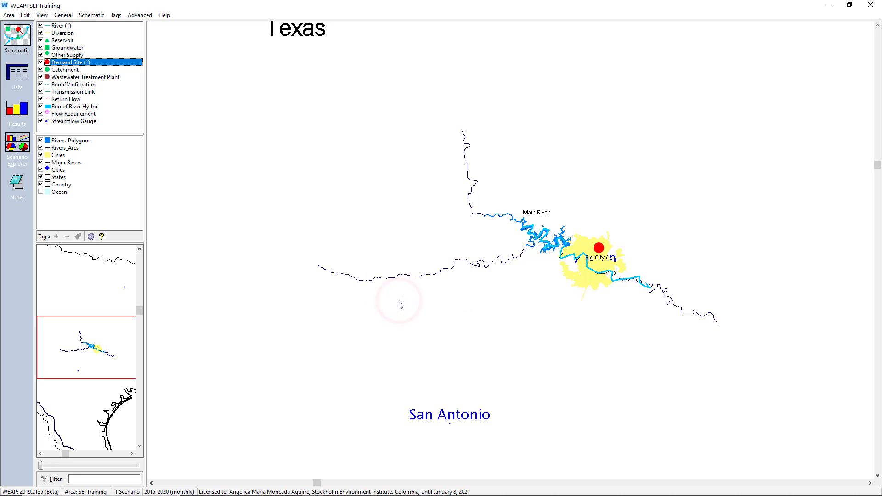
# Move the Big City label just above its demand site node.
pyautogui.rightClick(596, 250)
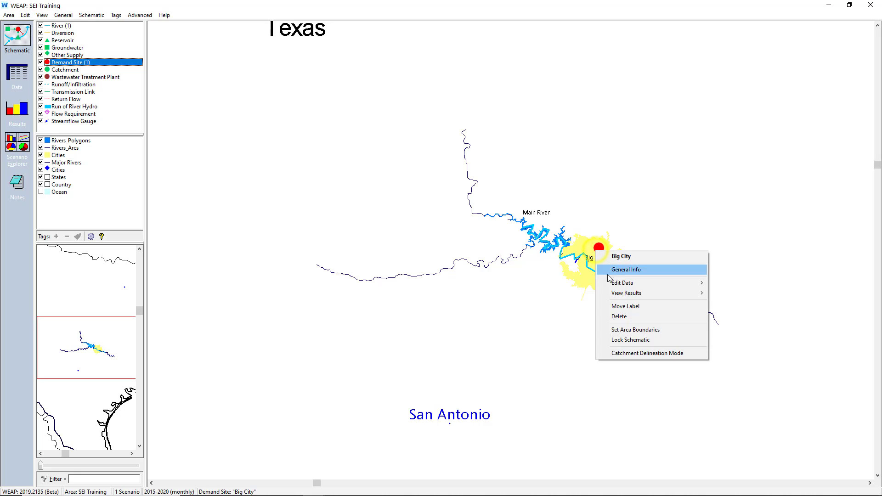
pyautogui.click(612, 305)
pyautogui.click(614, 228)
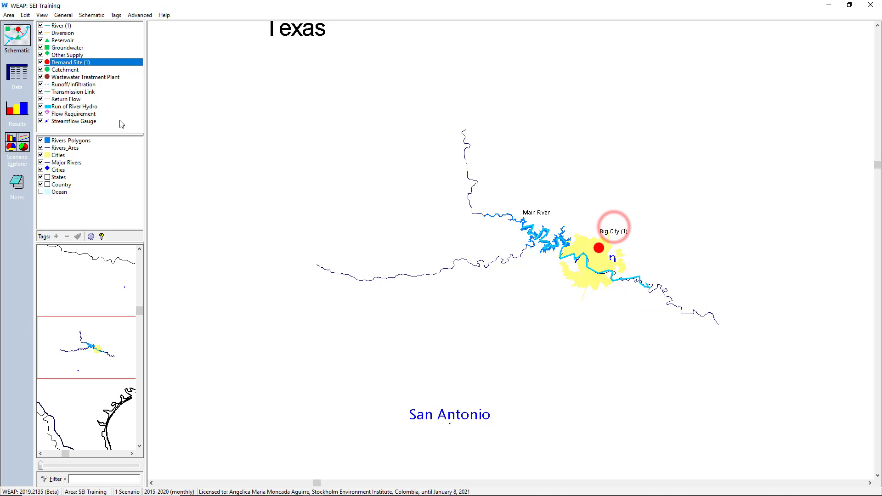
# Add a demand site south of the city, named Agriculture, active in Current Accounts with demand priority 1.
pyautogui.click(66, 65)
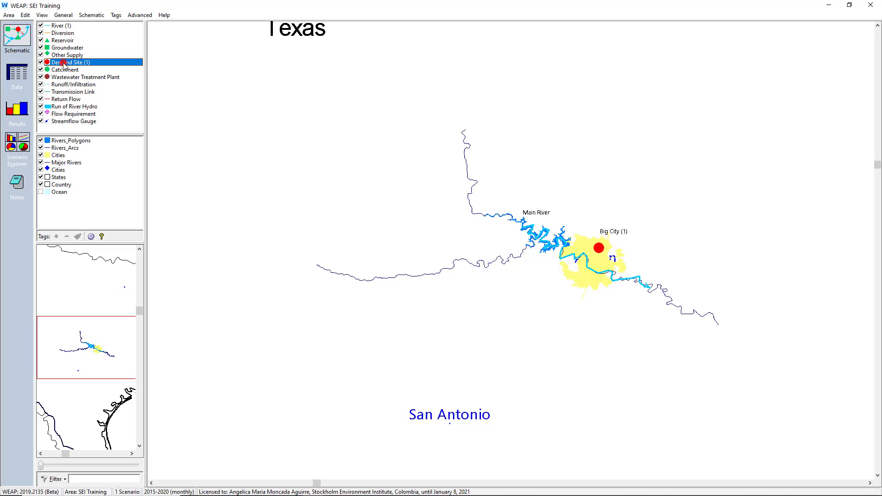
pyautogui.click(592, 320)
pyautogui.write('Agriculture')
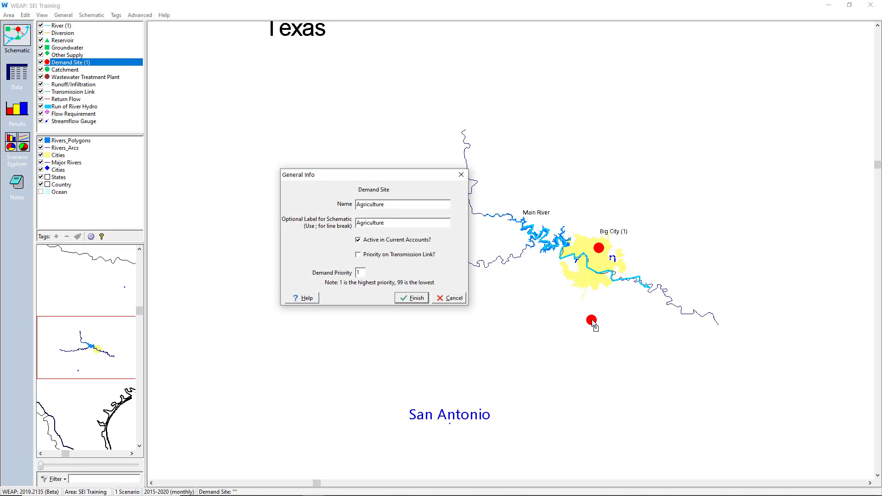
pyautogui.click(409, 302)
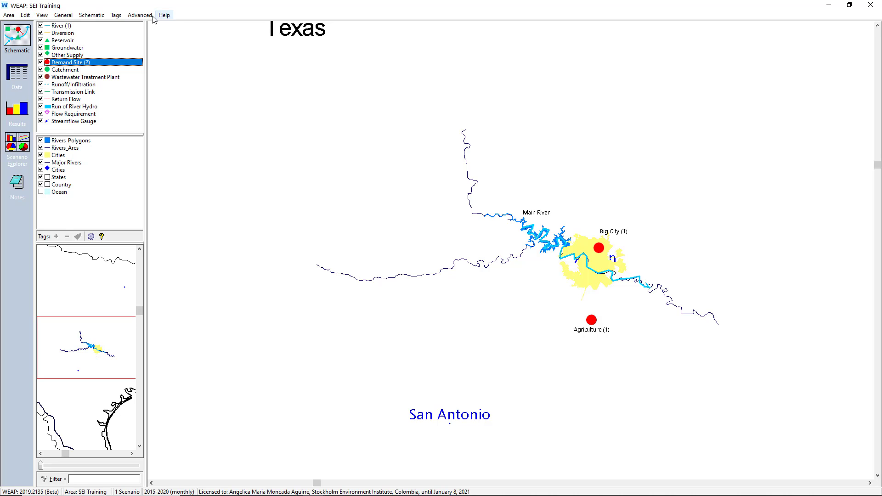
# Add a transmission link from Main River at the upstream edge of the city to Big City, active in the base year with supply preference 1.
pyautogui.click(77, 91)
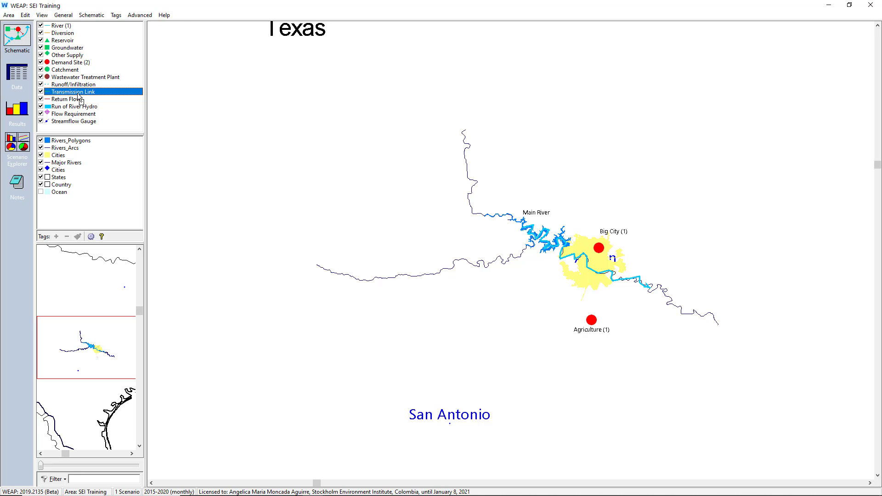
pyautogui.click(78, 93)
pyautogui.click(561, 259)
pyautogui.click(599, 249)
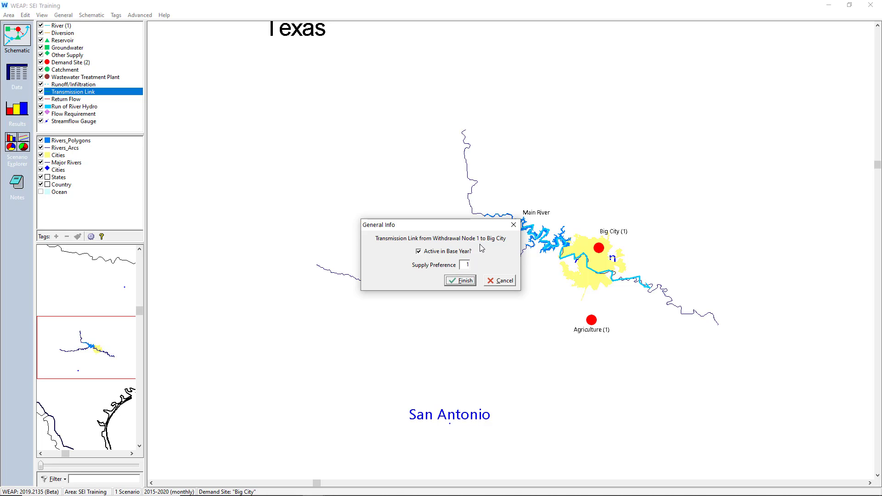
pyautogui.click(460, 281)
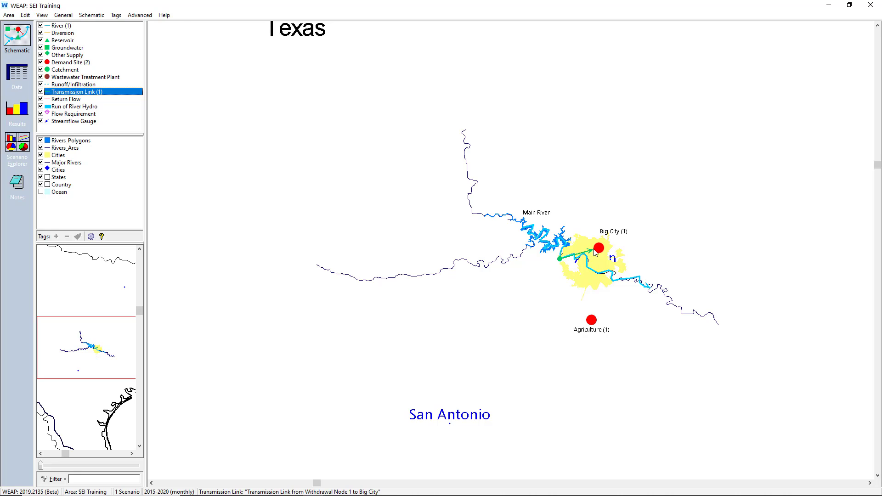
# Add a transmission link from Main River, downstream of the Big City withdrawal, to Agriculture, active in the base year with supply preference 1.
pyautogui.click(94, 94)
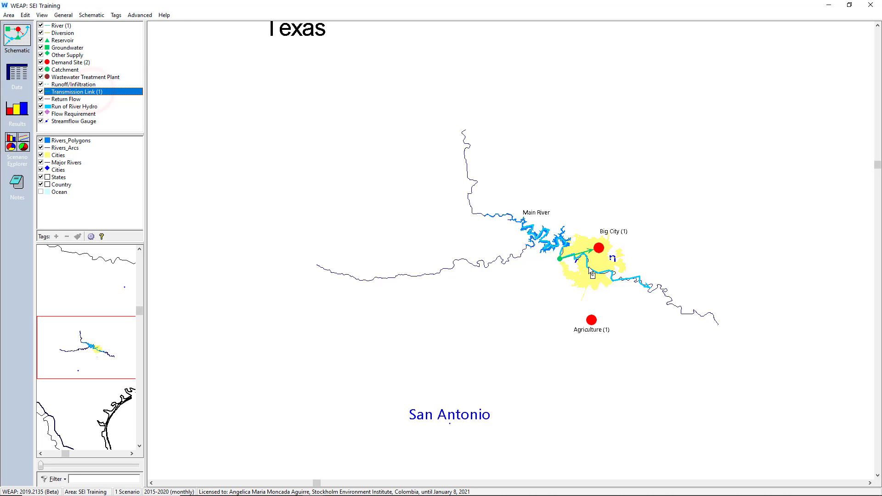
pyautogui.moveTo(590, 268); pyautogui.dragTo(592, 320)
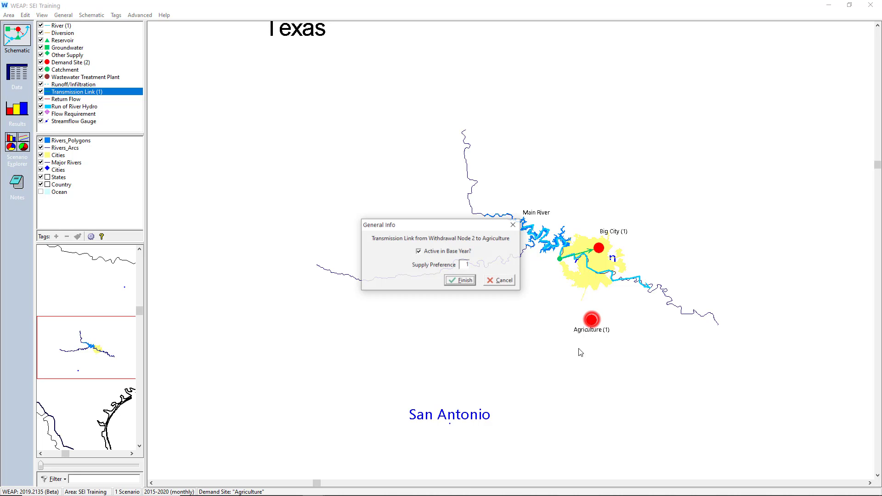
pyautogui.click(461, 281)
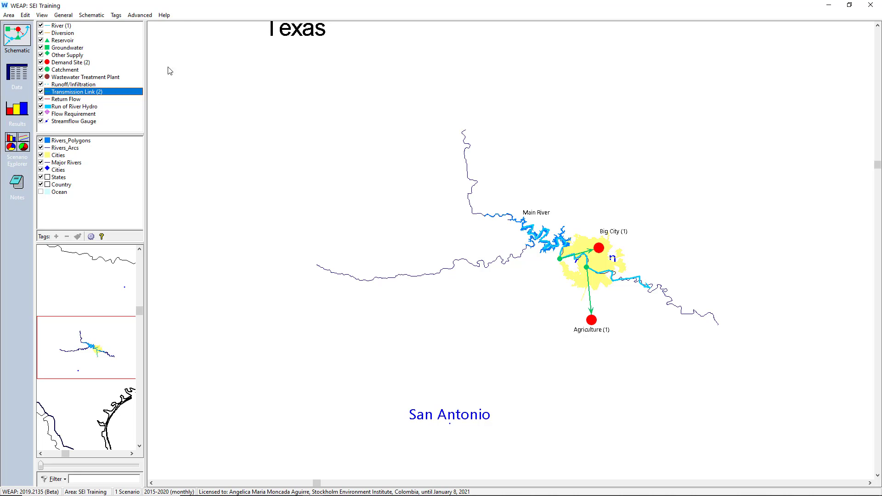
# Add return flows from Big City and from Agriculture to Main River, with the Agriculture return entering downstream of the Big City return.
pyautogui.click(65, 99)
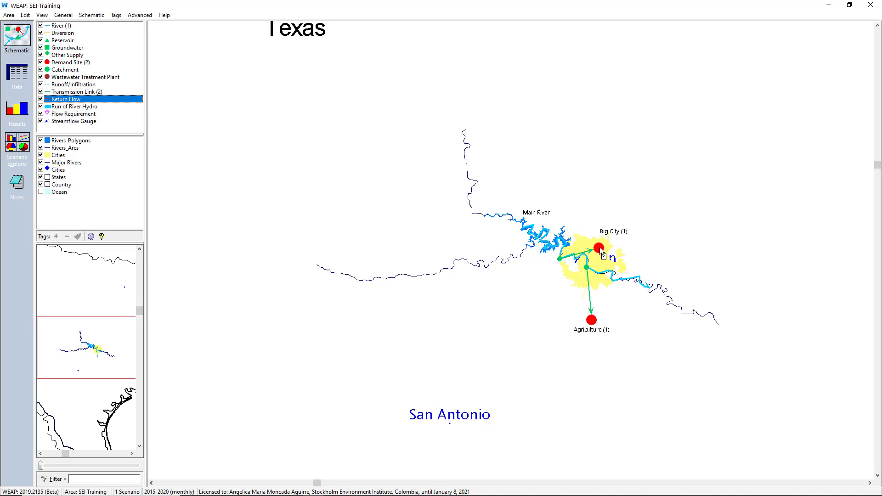
pyautogui.moveTo(600, 250); pyautogui.dragTo(601, 251)
pyautogui.click(605, 271)
pyautogui.moveTo(69, 99); pyautogui.dragTo(592, 321)
pyautogui.click(629, 279)
# Compare the enlarged schematic of Main River, its demand sites and links with the reference model diagram beside the window.
pyautogui.click(850, 5)
pyautogui.scroll(2, 480, 272)
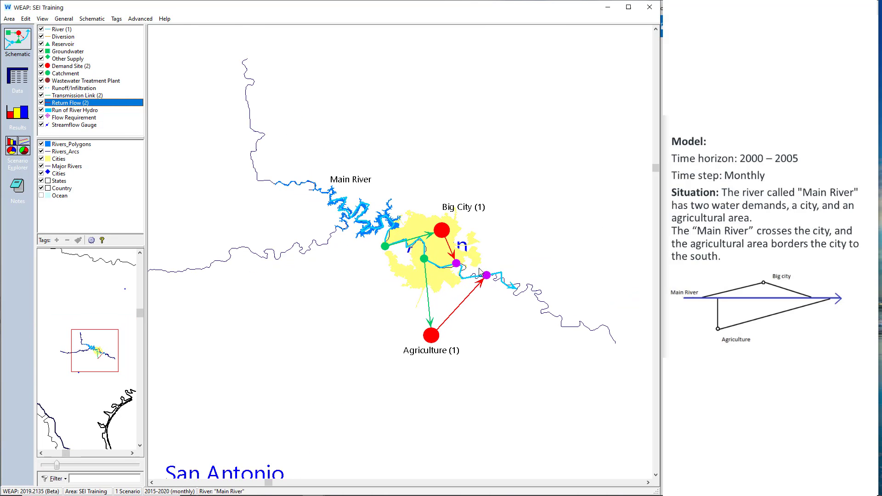
pyautogui.scroll(3, 479, 271)
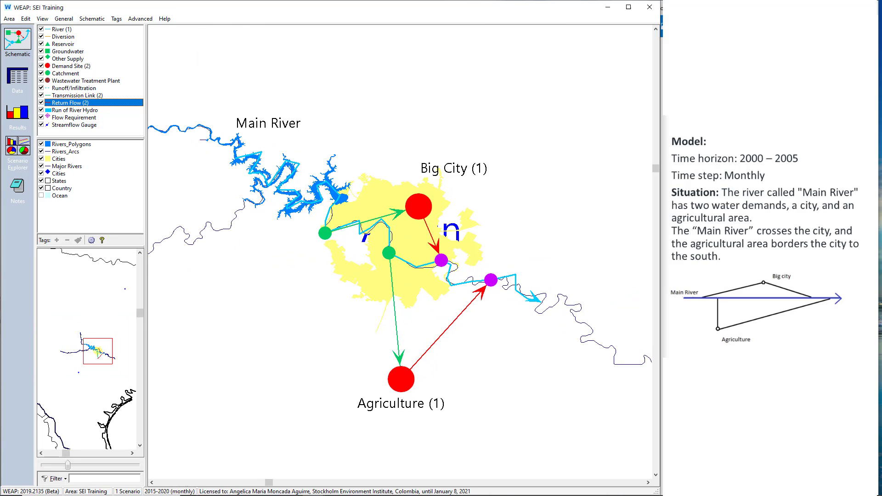